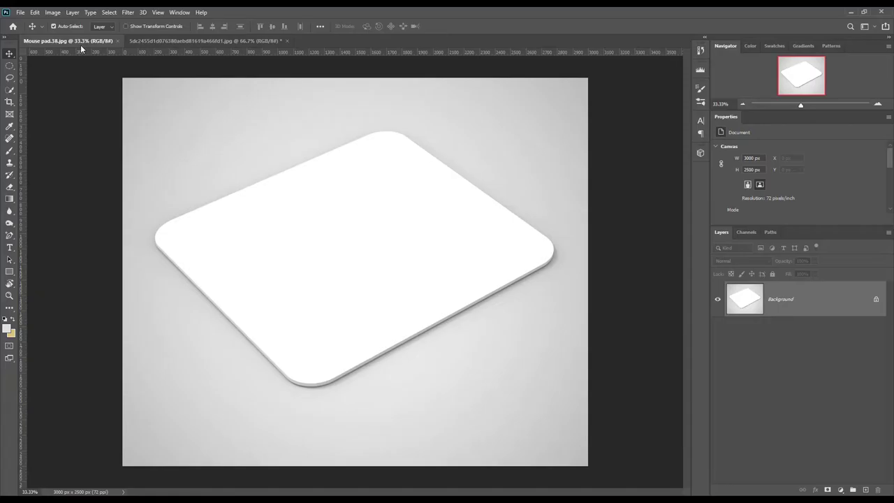
- Select the Pen Tool and zoom in on the mouse pad's left corner
{"action": "left_click", "coordinate": [833, 303]}
{"action": "right_click", "coordinate": [9, 235]}
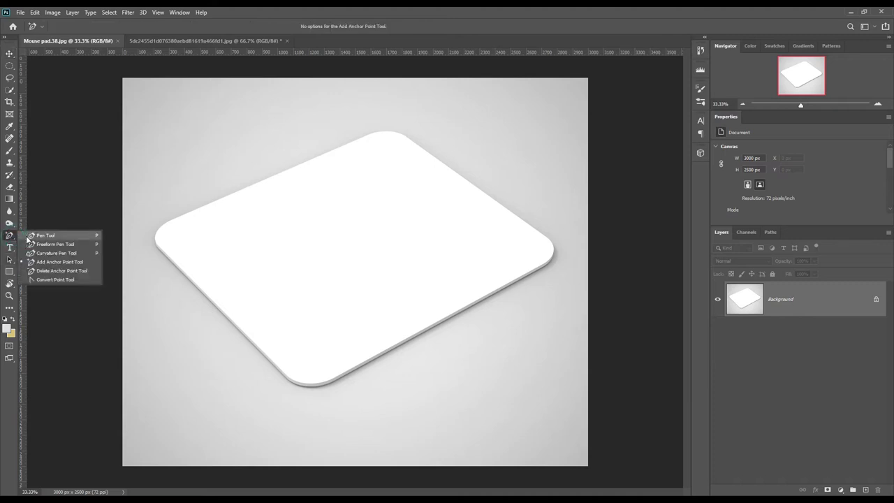
{"action": "left_click", "coordinate": [28, 235]}
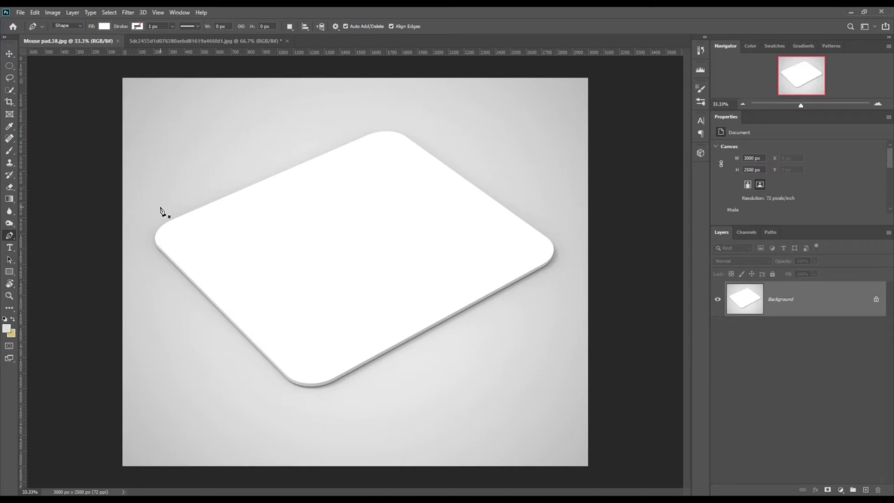
{"action": "key", "text": "ctrl+plus"}
{"action": "key", "text": "ctrl+plus"}
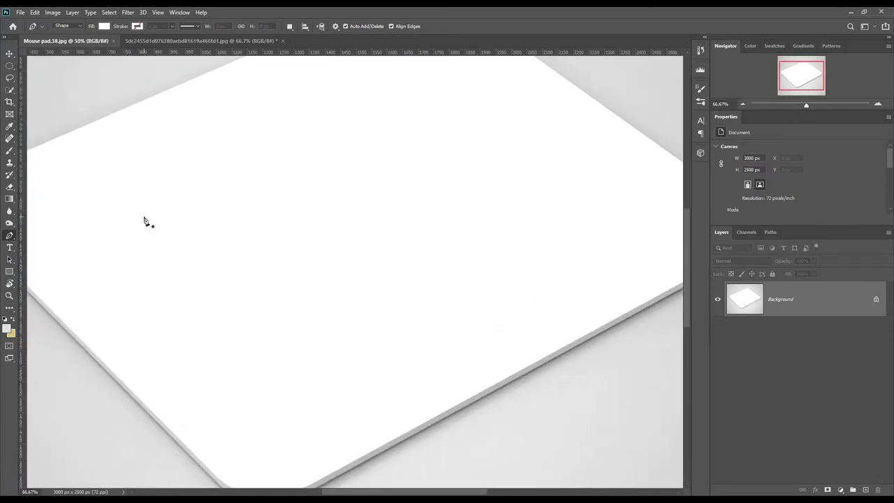
{"action": "left_click_drag", "start_coordinate": [133, 185], "coordinate": [328, 284]}
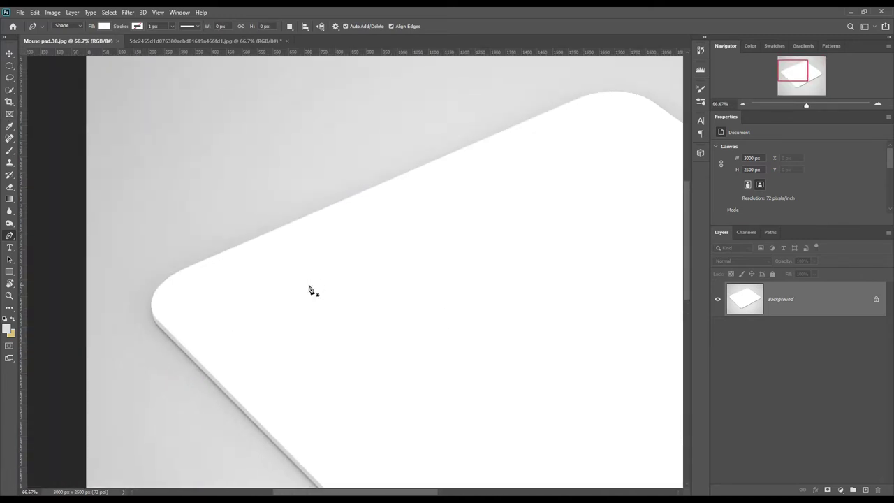
- Place anchors along the pad's edge and round the path at the left corner
{"action": "left_click", "coordinate": [176, 278]}
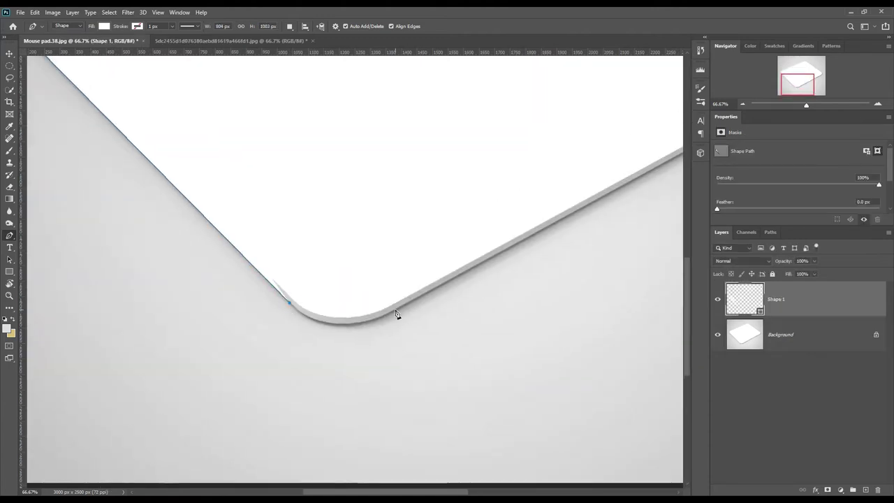
{"action": "left_click", "coordinate": [395, 311]}
{"action": "left_click", "coordinate": [489, 292]}
{"action": "left_click", "coordinate": [409, 303]}
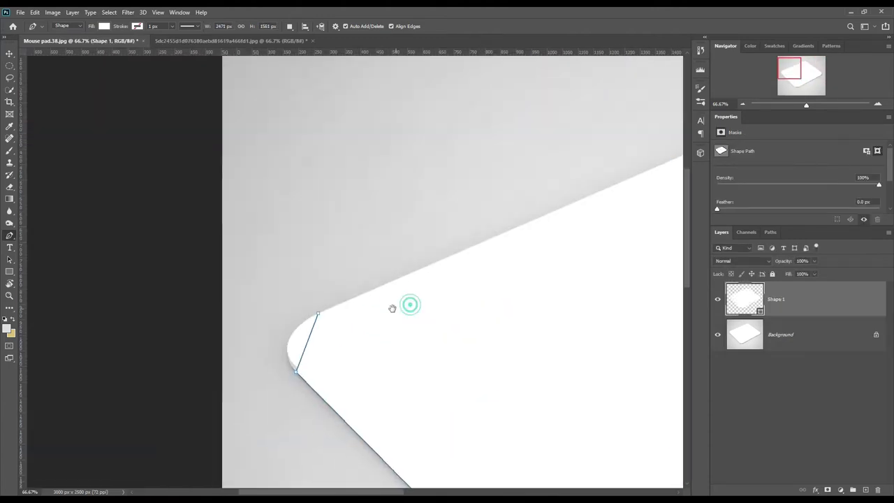
{"action": "left_click_drag", "start_coordinate": [300, 342], "coordinate": [278, 358]}
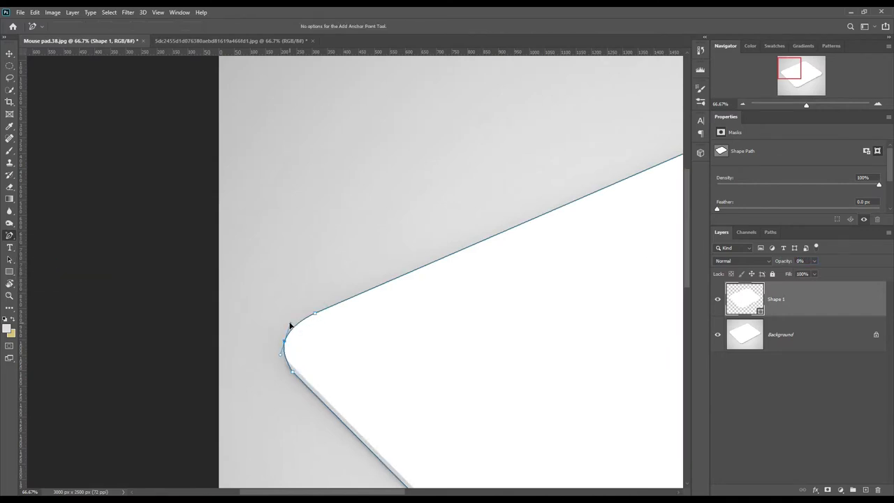
- Curve the path around the bottom and top corners, fit the image, then select Background
{"action": "left_click", "coordinate": [379, 281]}
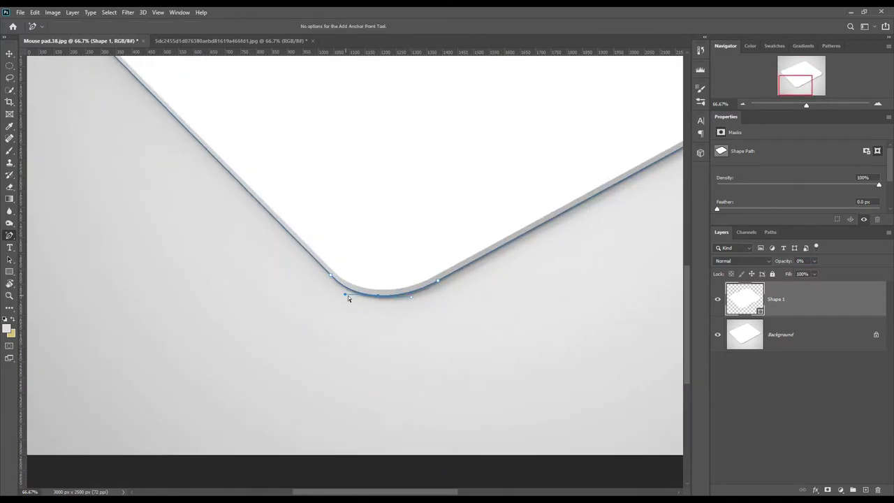
{"action": "left_click_drag", "start_coordinate": [550, 277], "coordinate": [142, 470]}
{"action": "scroll", "coordinate": [449, 273], "scroll_direction": "up", "scroll_amount": 5}
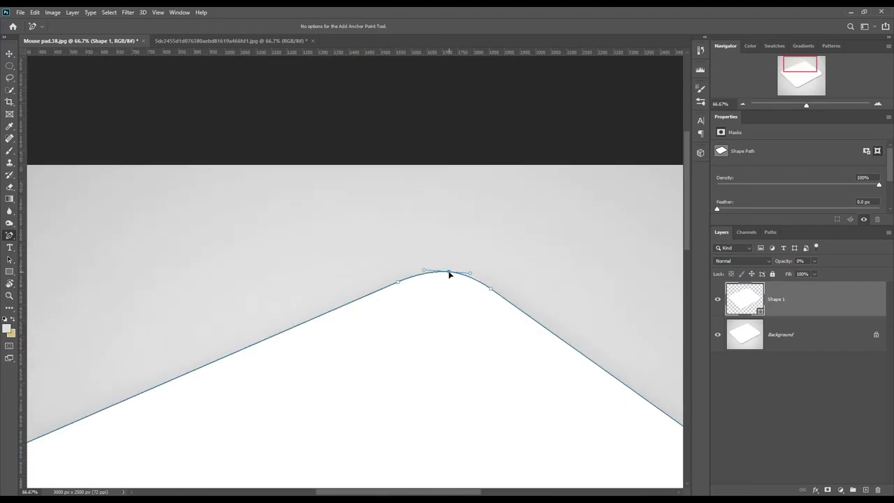
{"action": "left_click_drag", "start_coordinate": [447, 271], "coordinate": [475, 276]}
{"action": "key", "text": "ctrl+0"}
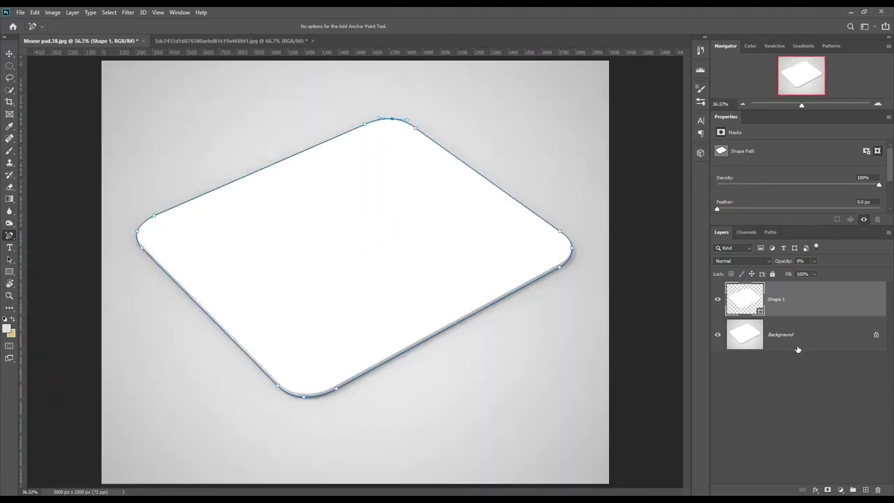
{"action": "left_click", "coordinate": [793, 336]}
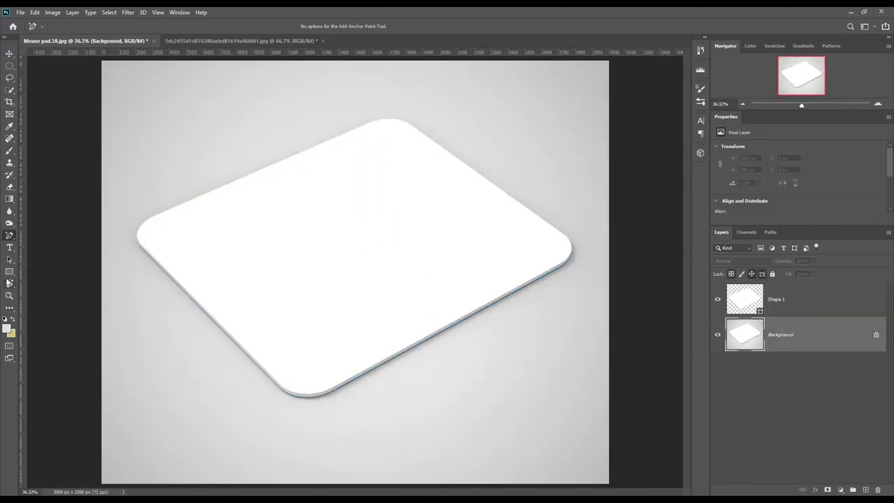
- Draw a rectangle over the whole mouse pad and fill it with strong red
{"action": "right_click", "coordinate": [9, 271]}
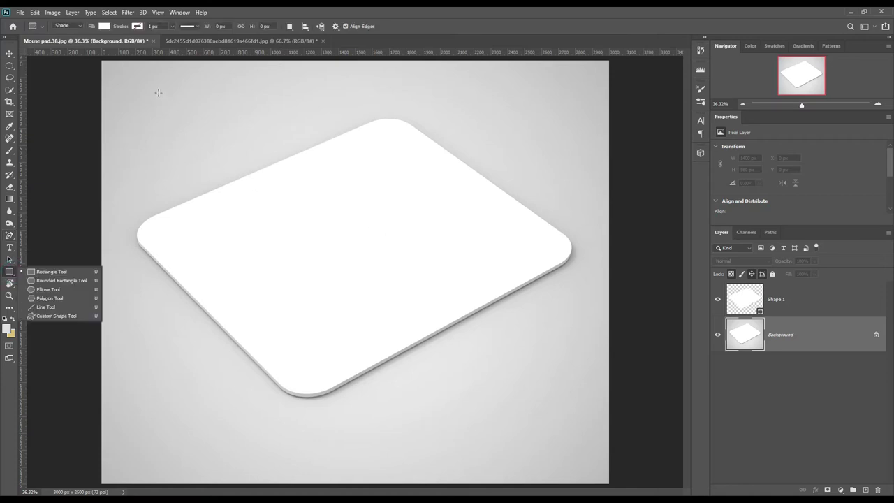
{"action": "mouse_move", "coordinate": [148, 91]}
{"action": "left_mouse_down"}
{"action": "mouse_move", "coordinate": [490, 428]}
{"action": "mouse_move", "coordinate": [560, 448]}
{"action": "left_mouse_up"}
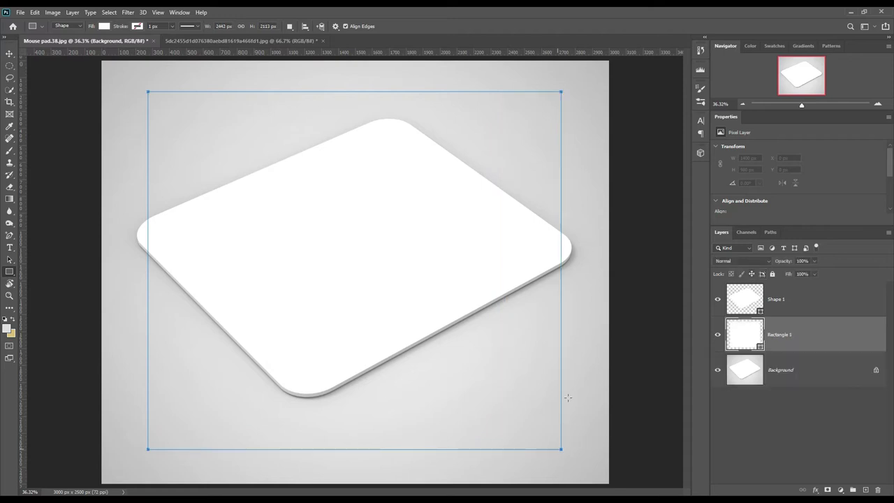
{"action": "double_click", "coordinate": [760, 346]}
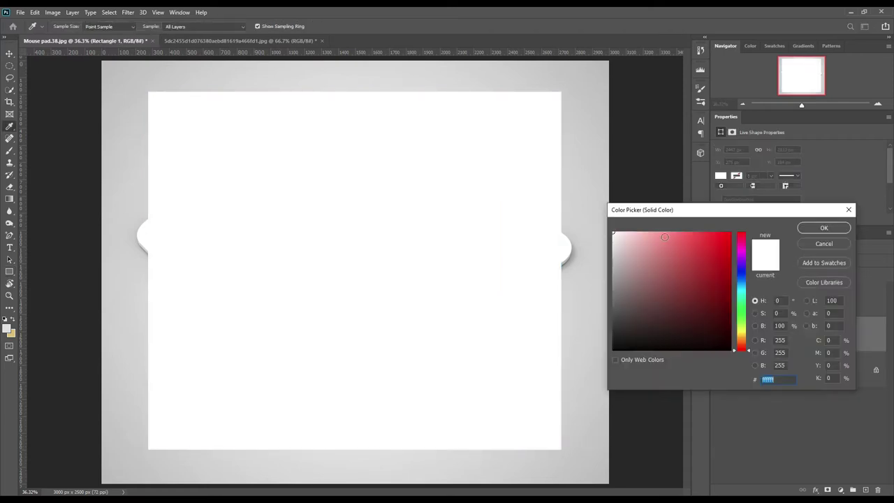
{"action": "left_click", "coordinate": [703, 256]}
{"action": "left_click", "coordinate": [736, 232]}
{"action": "left_click", "coordinate": [821, 229]}
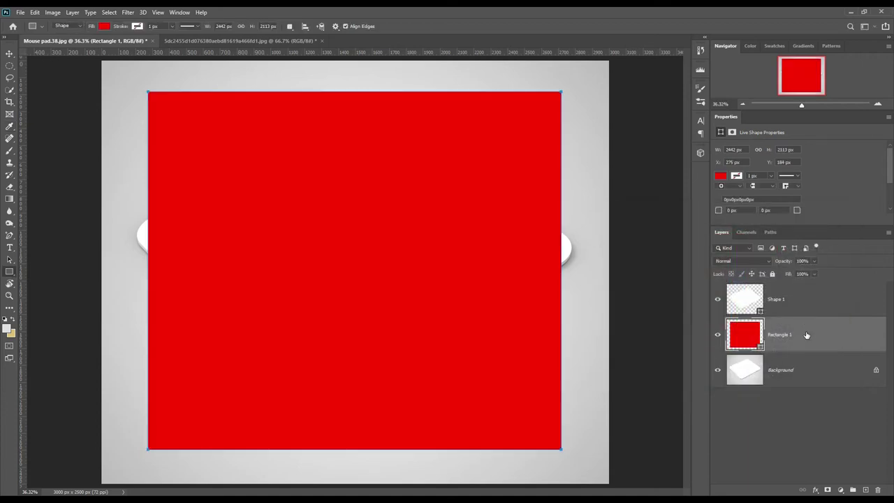
- Convert Rectangle 1 to a smart object and lower its opacity to 41%
{"action": "right_click", "coordinate": [804, 335]}
{"action": "left_click", "coordinate": [742, 230]}
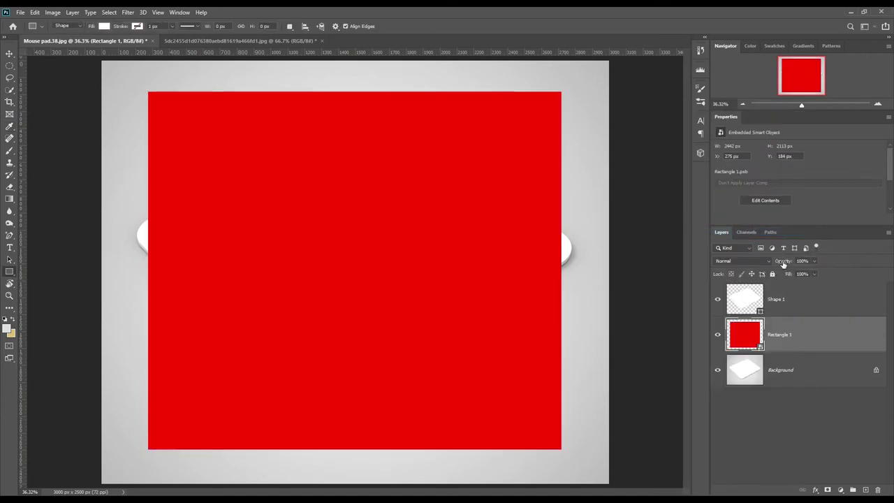
{"action": "left_click_drag", "start_coordinate": [782, 263], "coordinate": [784, 262]}
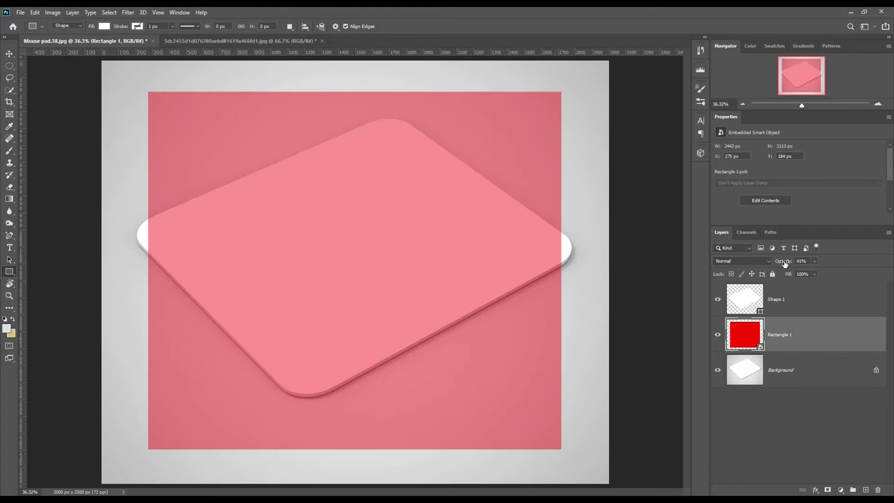
- Distort the rectangle, dragging its four corners toward the pad's left, top, right and bottom tips
{"action": "key", "text": "ctrl+t"}
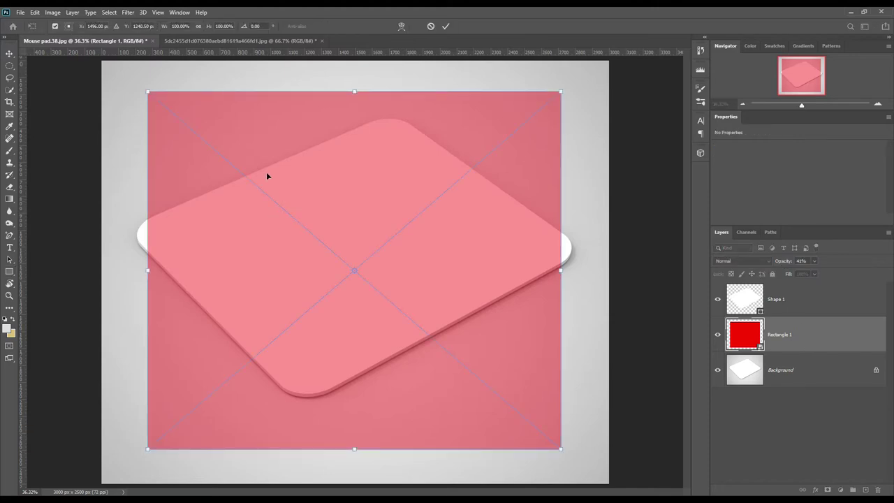
{"action": "right_click", "coordinate": [266, 171]}
{"action": "left_click", "coordinate": [289, 240]}
{"action": "left_click_drag", "start_coordinate": [148, 93], "coordinate": [128, 223]}
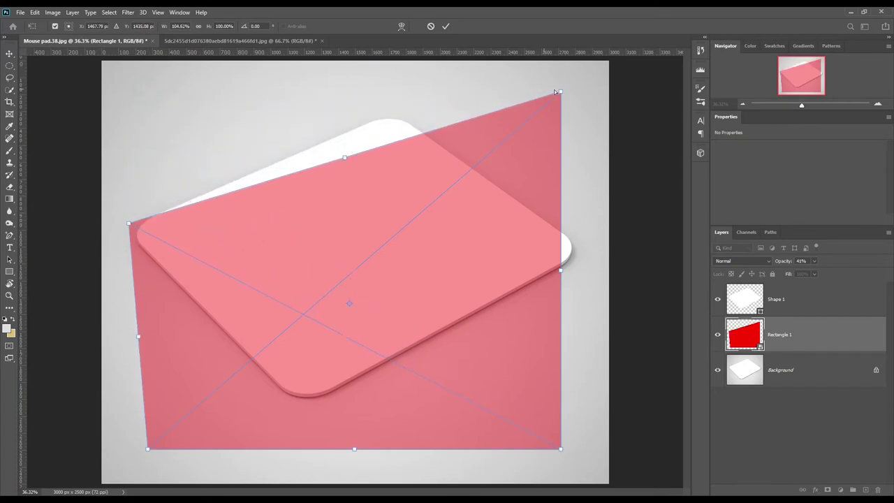
{"action": "left_click_drag", "start_coordinate": [561, 96], "coordinate": [410, 108]}
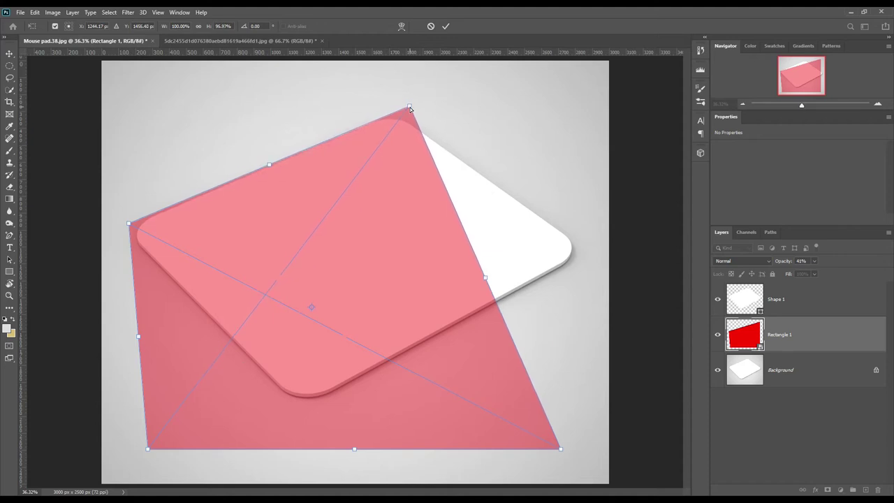
{"action": "left_click_drag", "start_coordinate": [559, 451], "coordinate": [585, 254]}
{"action": "left_click_drag", "start_coordinate": [148, 449], "coordinate": [297, 412]}
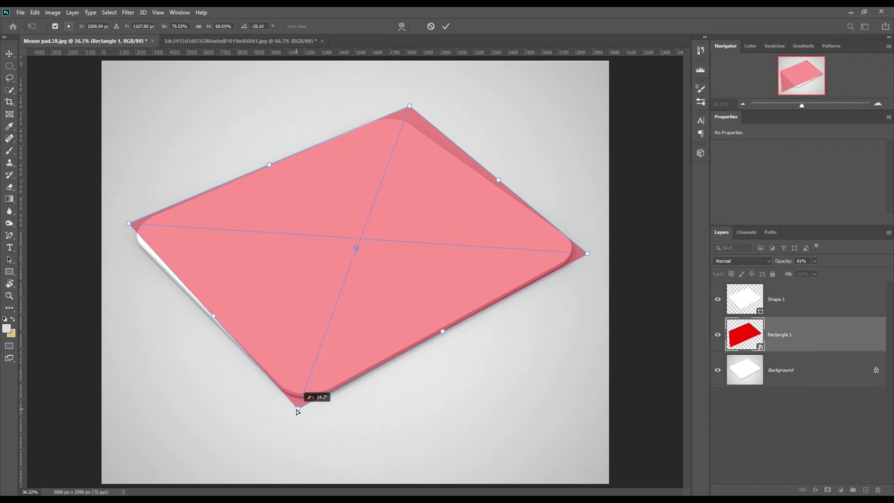
- Fine-tune each distorted corner so it sits exactly on the pad's tips
{"action": "left_click_drag", "start_coordinate": [296, 410], "coordinate": [296, 409]}
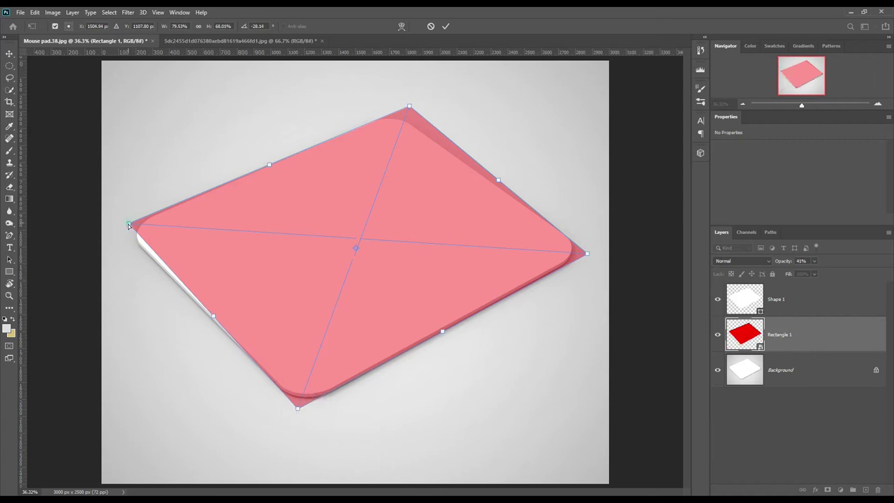
{"action": "left_click_drag", "start_coordinate": [129, 225], "coordinate": [122, 230]}
{"action": "left_click_drag", "start_coordinate": [409, 108], "coordinate": [393, 112]}
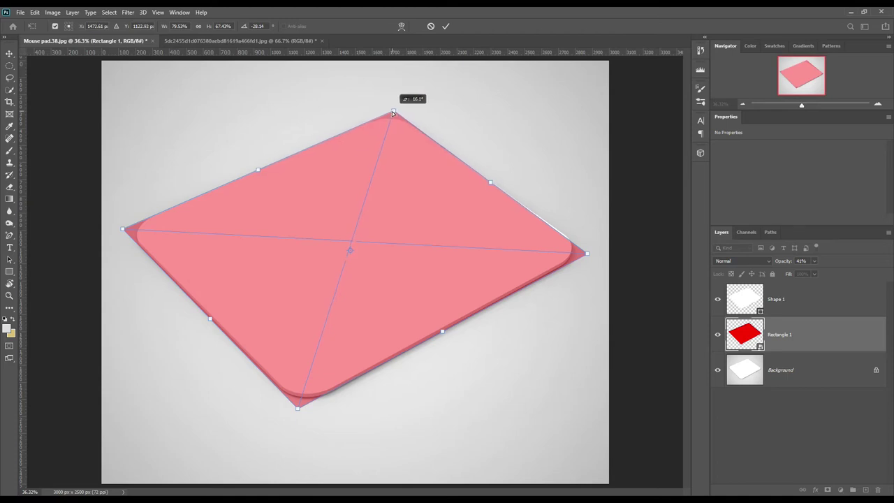
{"action": "left_click_drag", "start_coordinate": [586, 257], "coordinate": [589, 253]}
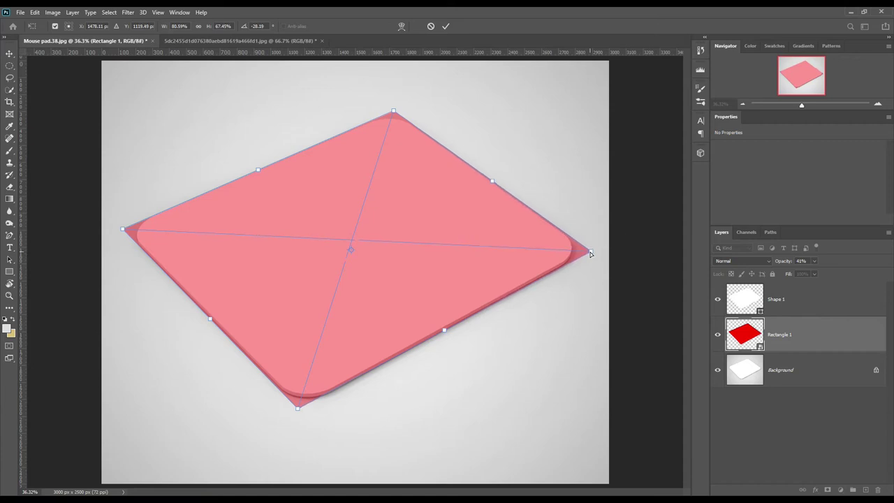
{"action": "left_click_drag", "start_coordinate": [299, 411], "coordinate": [301, 413]}
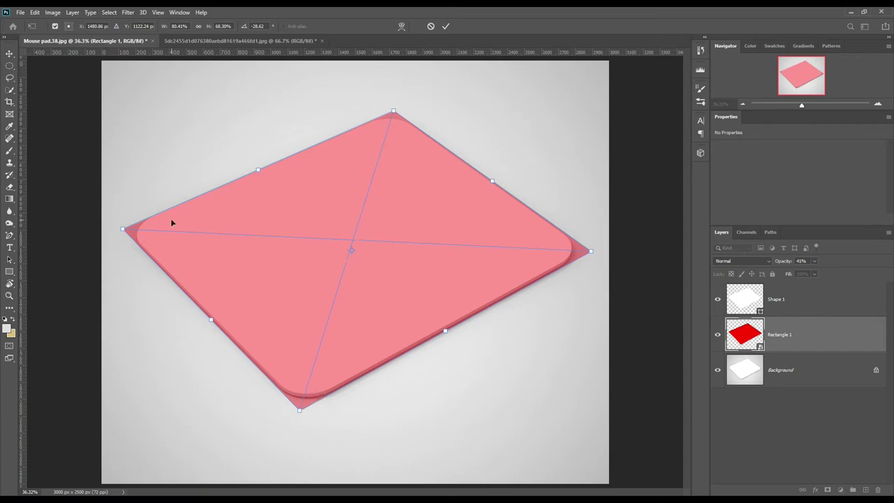
{"action": "left_click_drag", "start_coordinate": [122, 231], "coordinate": [121, 231]}
- Apply the distortion, restore 100% opacity, mask the red layer to the pad outline, and load that selection
{"action": "left_click", "coordinate": [447, 27]}
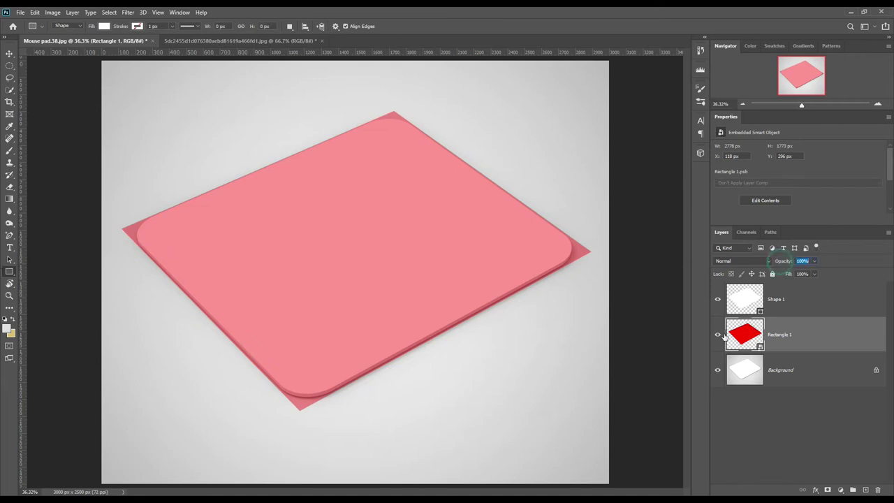
{"action": "key", "text": "0"}
{"action": "left_click", "coordinate": [759, 311], "text": "ctrl"}
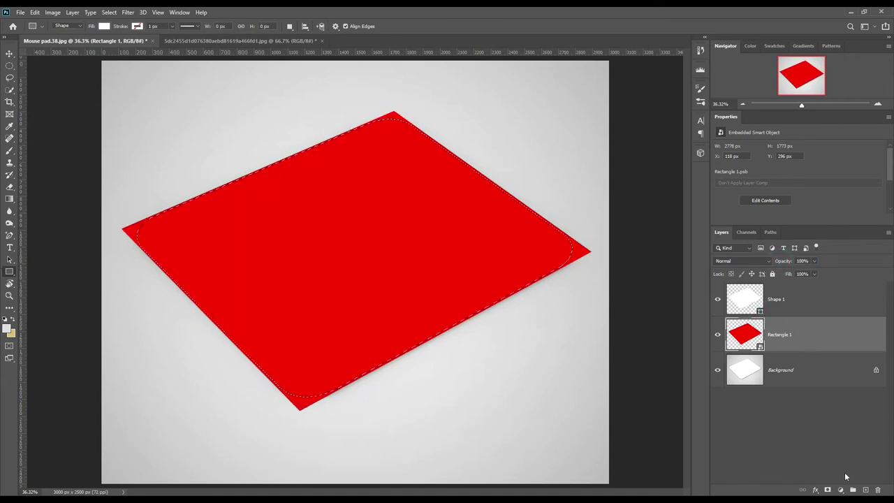
{"action": "left_click", "coordinate": [827, 489]}
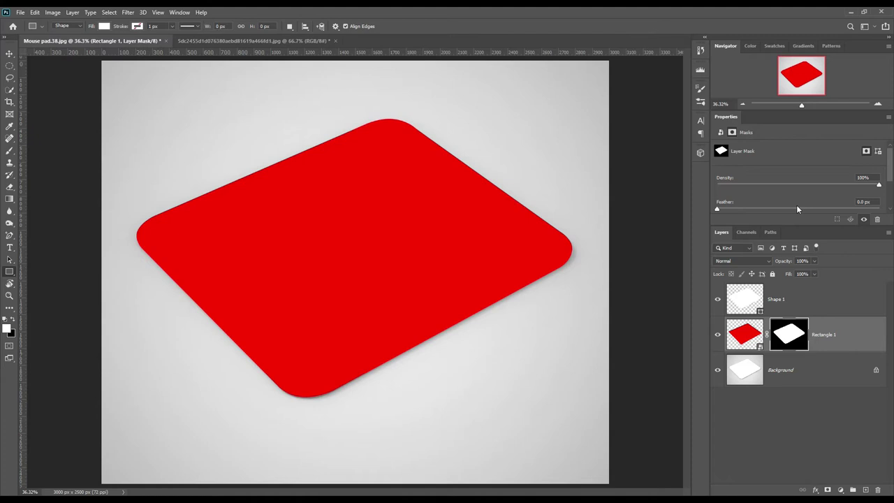
{"action": "left_click", "coordinate": [789, 333], "text": "ctrl"}
{"action": "left_click", "coordinate": [805, 375]}
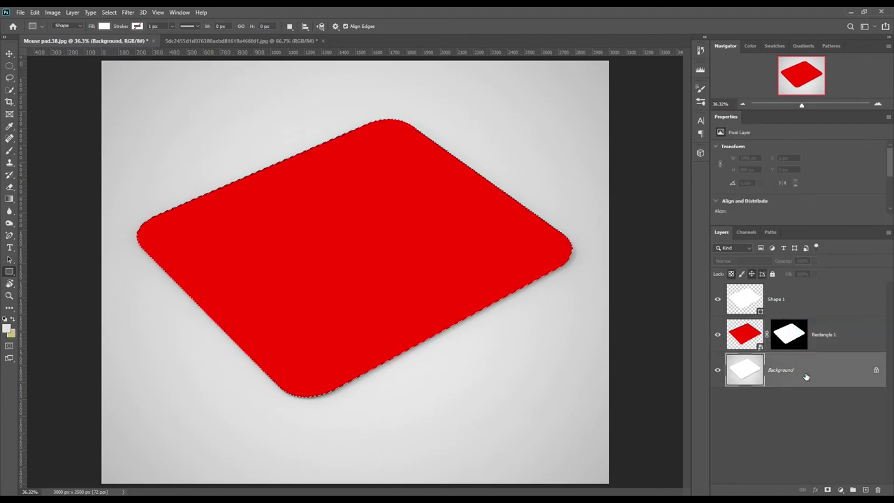
- Copy the pad area to a Linear Burn layer above Rectangle 1
{"action": "key", "text": "ctrl+j"}
{"action": "left_click_drag", "start_coordinate": [805, 373], "coordinate": [810, 328]}
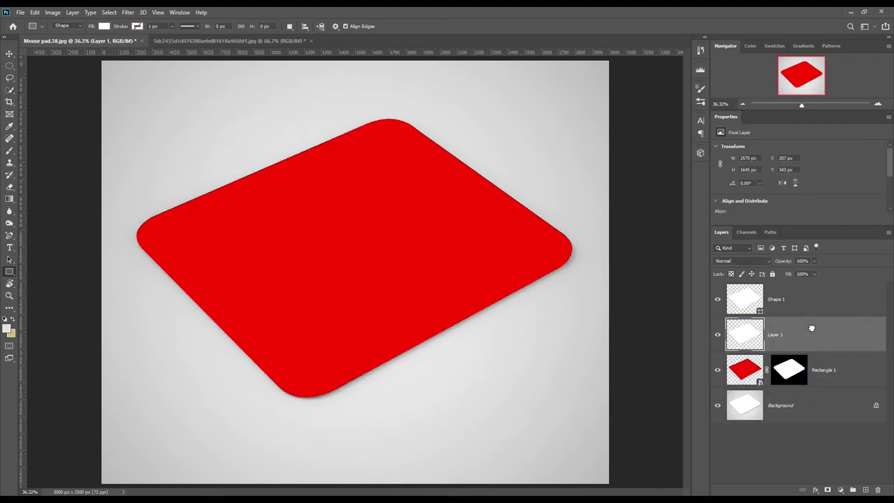
{"action": "left_click", "coordinate": [759, 262]}
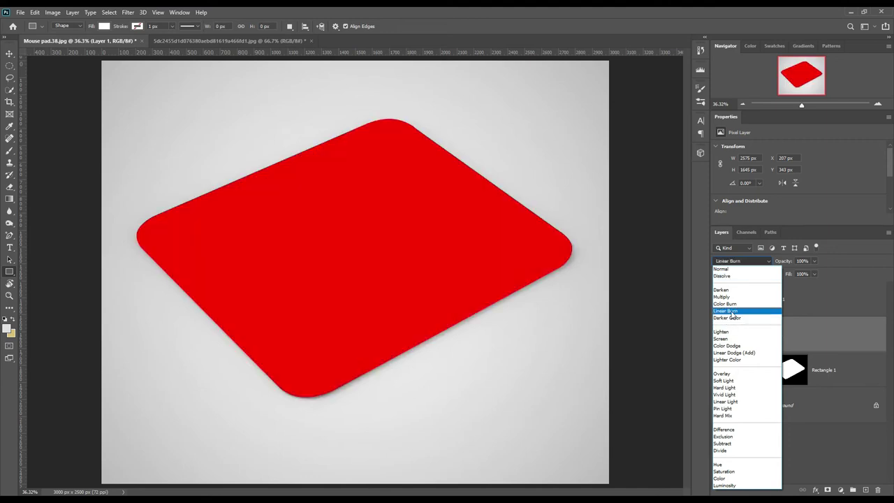
{"action": "left_click", "coordinate": [726, 311]}
- Duplicate the copied layer and name the two layers Shadow and Midtone
{"action": "left_click", "coordinate": [815, 338]}
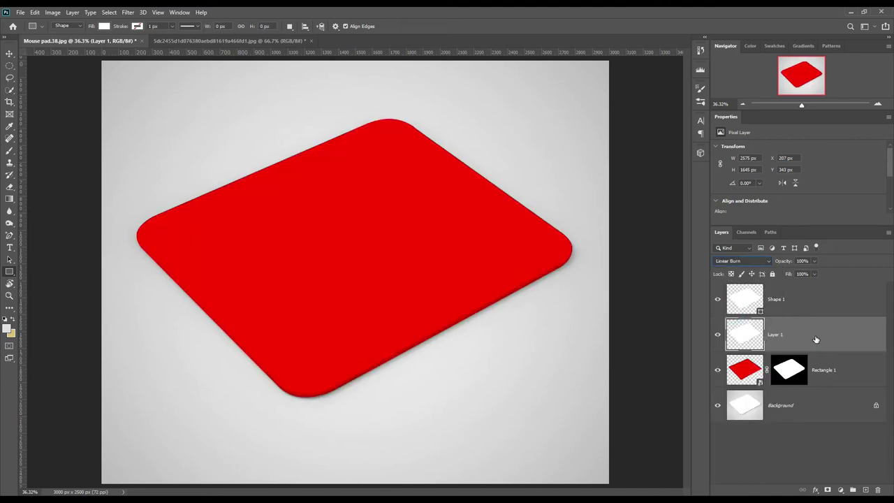
{"action": "key", "text": "ctrl+j"}
{"action": "double_click", "coordinate": [773, 368]}
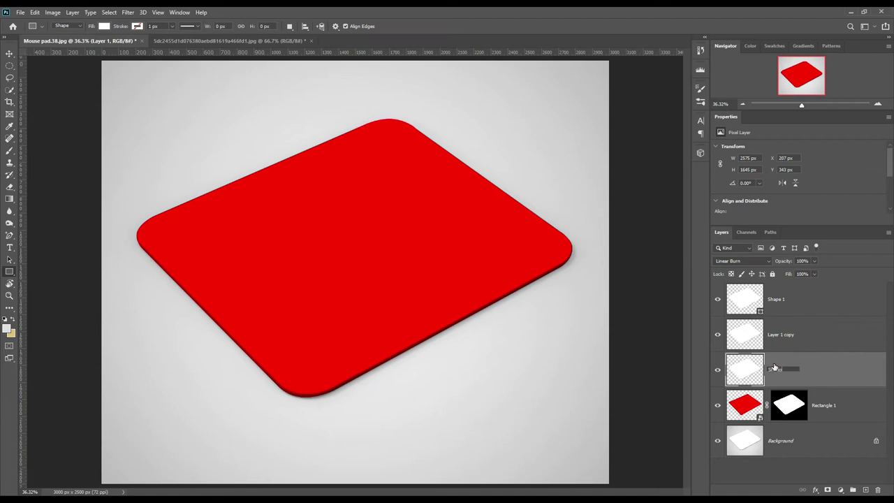
{"action": "type", "text": "dow"}
{"action": "key", "text": "Return"}
{"action": "double_click", "coordinate": [786, 336]}
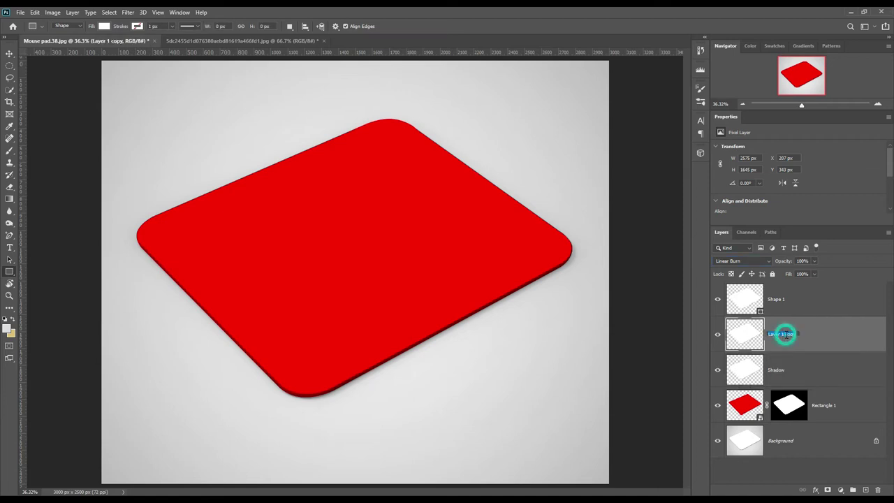
{"action": "type", "text": "Midton"}
{"action": "type", "text": "e"}
{"action": "key", "text": "Return"}
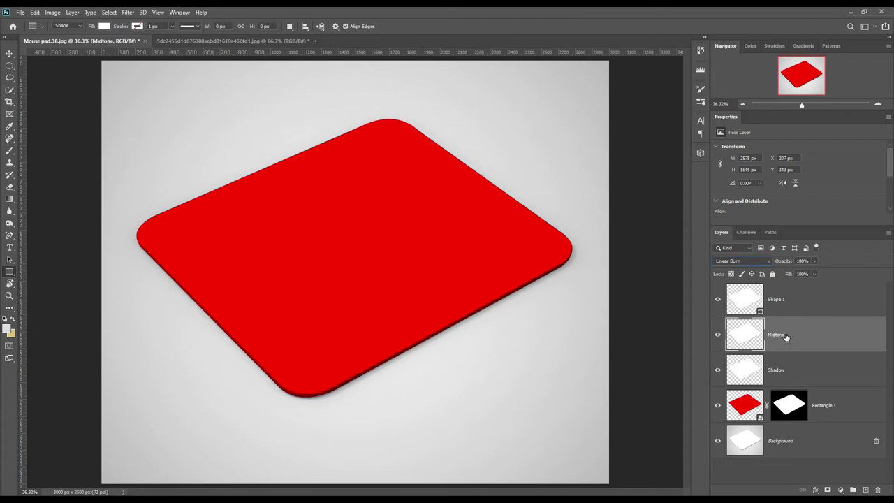
- Duplicate Midtone as a layer named Light, hide Light and Midtone, and select Shadow
{"action": "key", "text": "ctrl+j"}
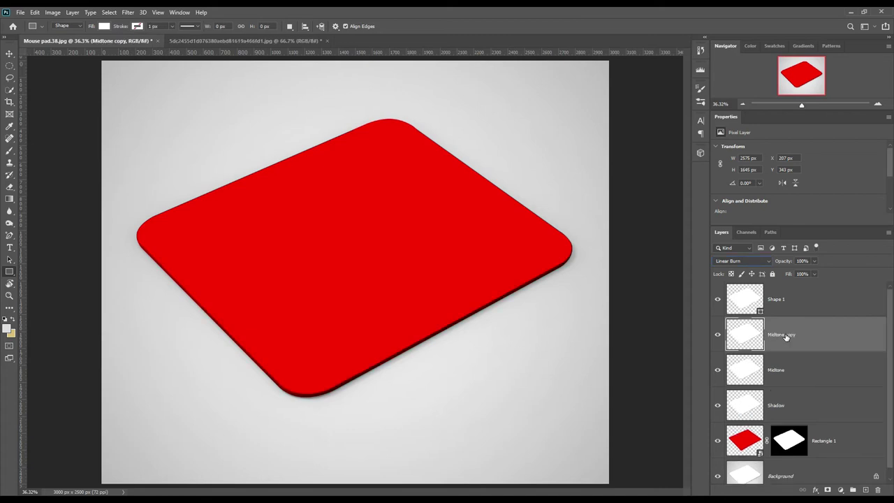
{"action": "double_click", "coordinate": [784, 336]}
{"action": "key", "text": "BackSpace"}
{"action": "type", "text": "Light"}
{"action": "key", "text": "Return"}
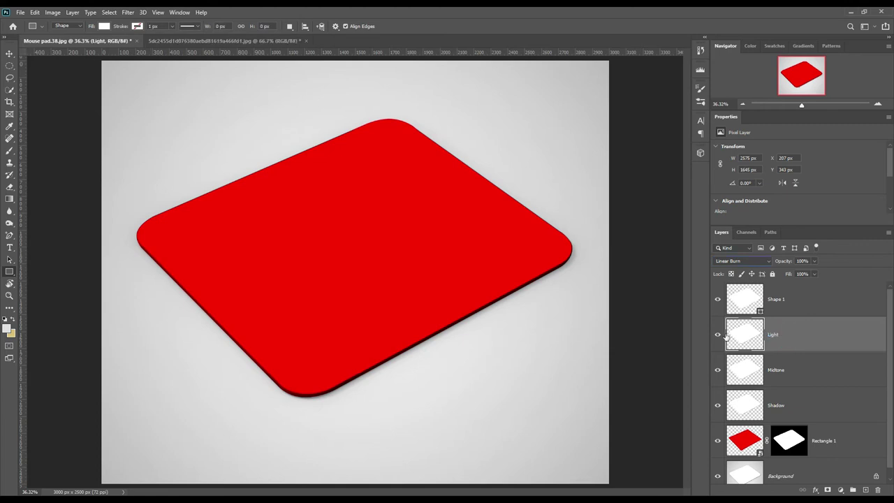
{"action": "left_click", "coordinate": [717, 334]}
{"action": "left_click", "coordinate": [716, 370]}
{"action": "left_click", "coordinate": [730, 411]}
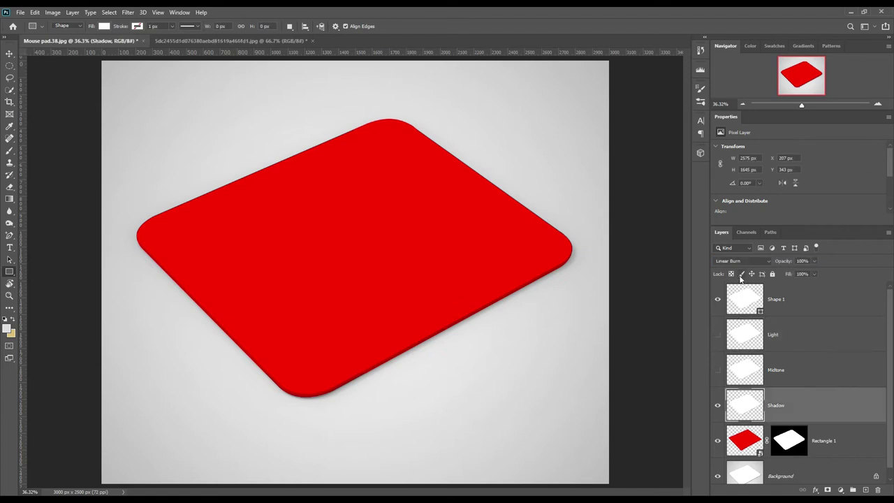
- Show the Midtone layer and set its blend mode to Linear Dodge (Add)
{"action": "left_click", "coordinate": [716, 371]}
{"action": "left_click", "coordinate": [810, 372]}
{"action": "left_click", "coordinate": [753, 262]}
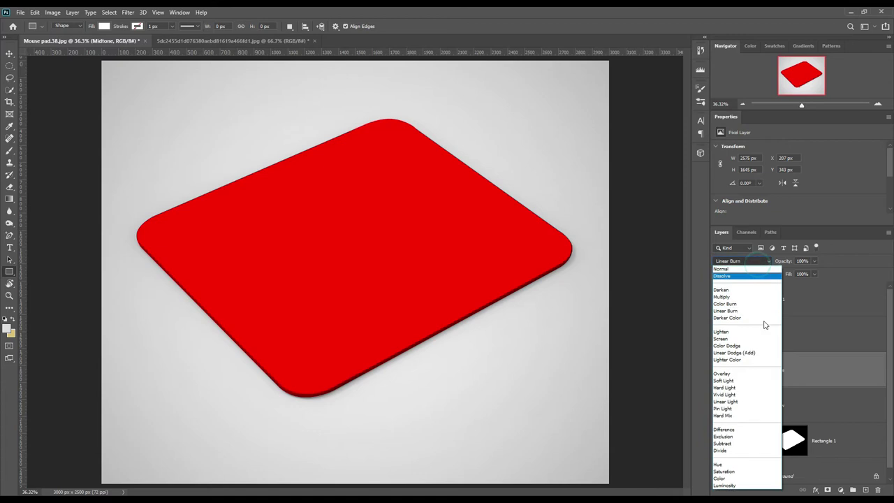
{"action": "left_click", "coordinate": [736, 353]}
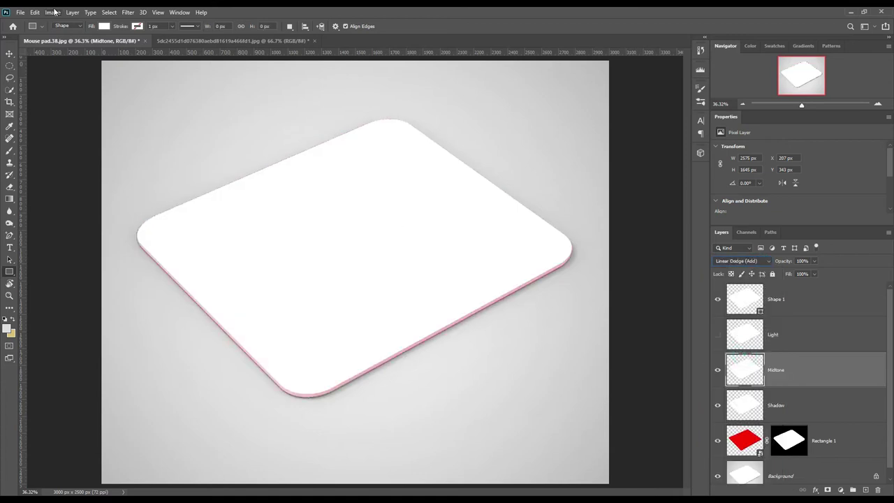
- Apply Levels to Midtone with black input 173 and a lowered output white
{"action": "left_click", "coordinate": [55, 12]}
{"action": "left_click", "coordinate": [162, 51]}
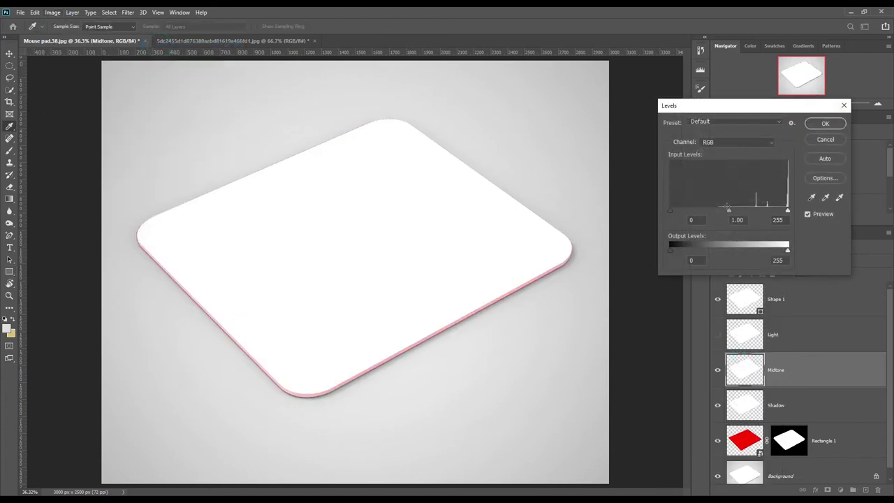
{"action": "mouse_move", "coordinate": [670, 210]}
{"action": "left_mouse_down"}
{"action": "mouse_move", "coordinate": [776, 211]}
{"action": "mouse_move", "coordinate": [750, 211]}
{"action": "left_mouse_up"}
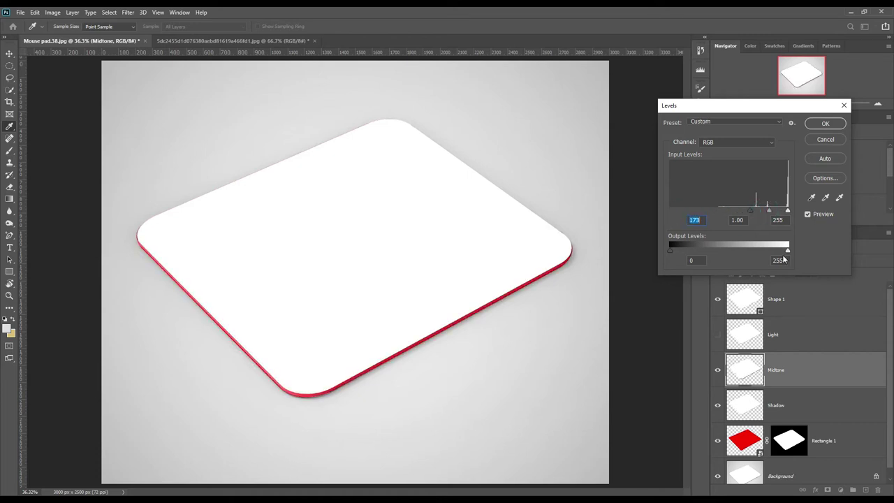
{"action": "left_click_drag", "start_coordinate": [786, 250], "coordinate": [719, 256]}
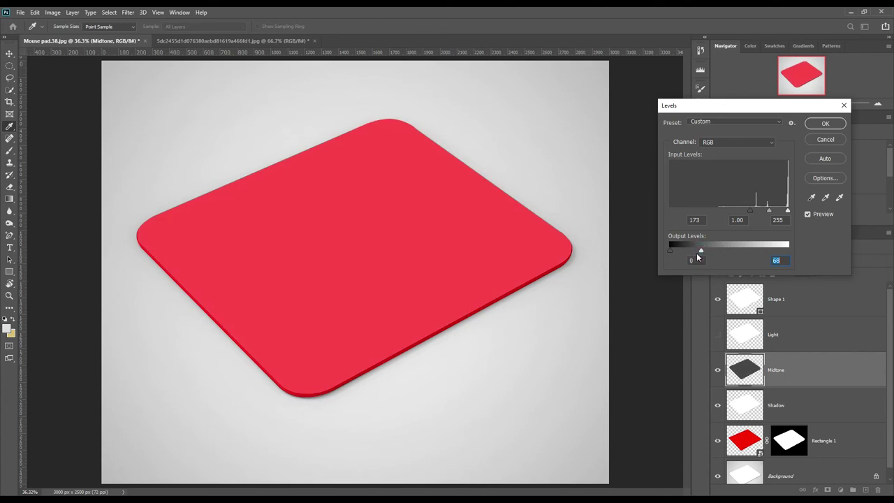
{"action": "left_click_drag", "start_coordinate": [698, 252], "coordinate": [700, 252]}
{"action": "left_click", "coordinate": [824, 124]}
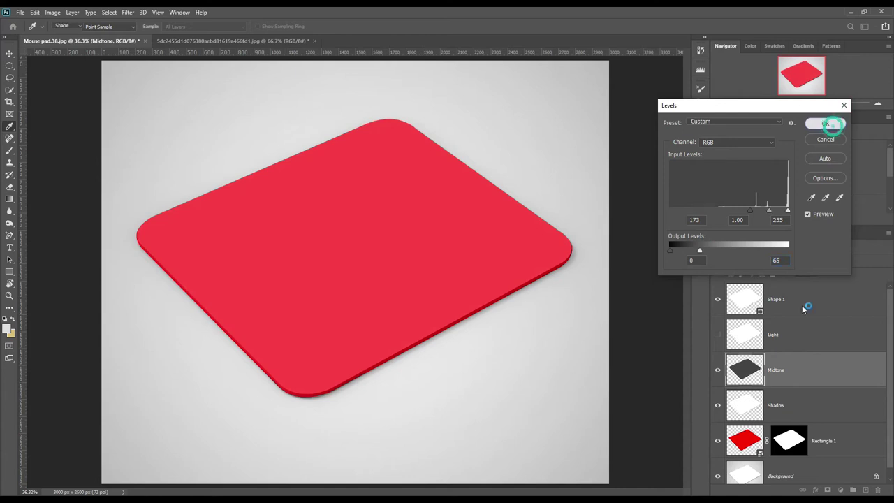
- Show the Light layer and set its blend mode to Screen
{"action": "left_click", "coordinate": [716, 334]}
{"action": "left_click", "coordinate": [787, 342]}
{"action": "left_click", "coordinate": [750, 257]}
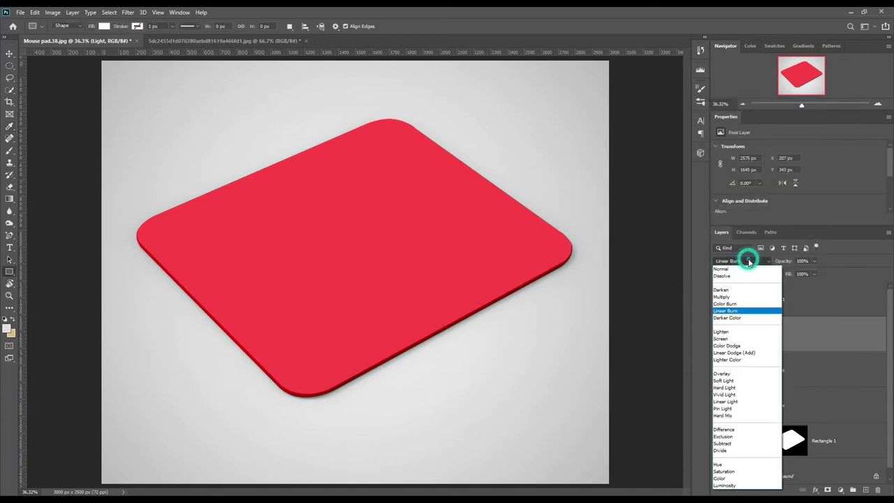
{"action": "left_click", "coordinate": [729, 338]}
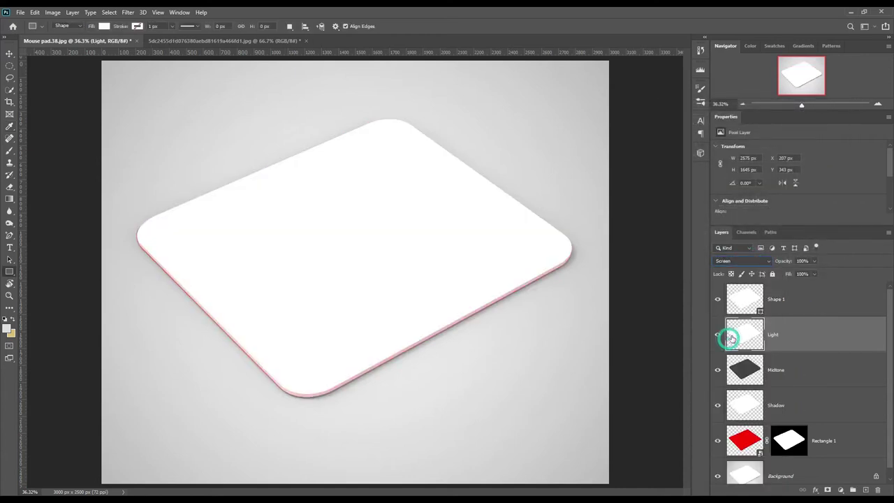
- Apply Levels to Light with black input 133 and output white lowered to 75
{"action": "left_click", "coordinate": [52, 12]}
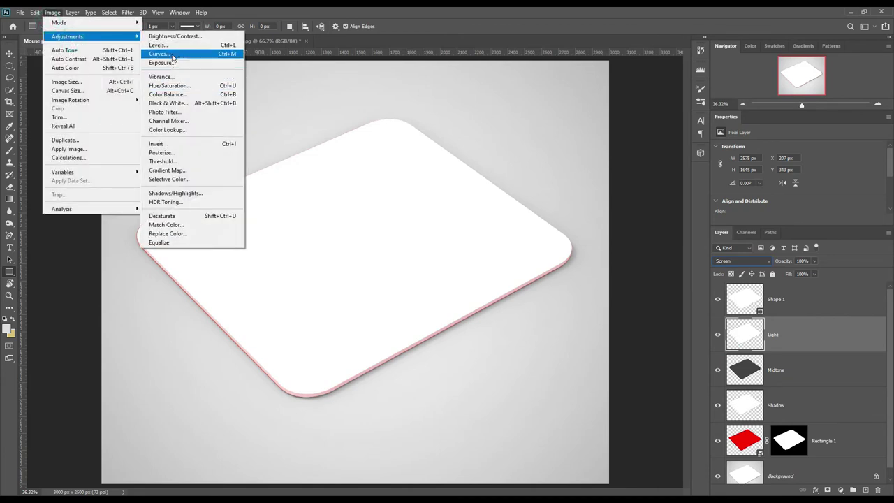
{"action": "left_click", "coordinate": [159, 45]}
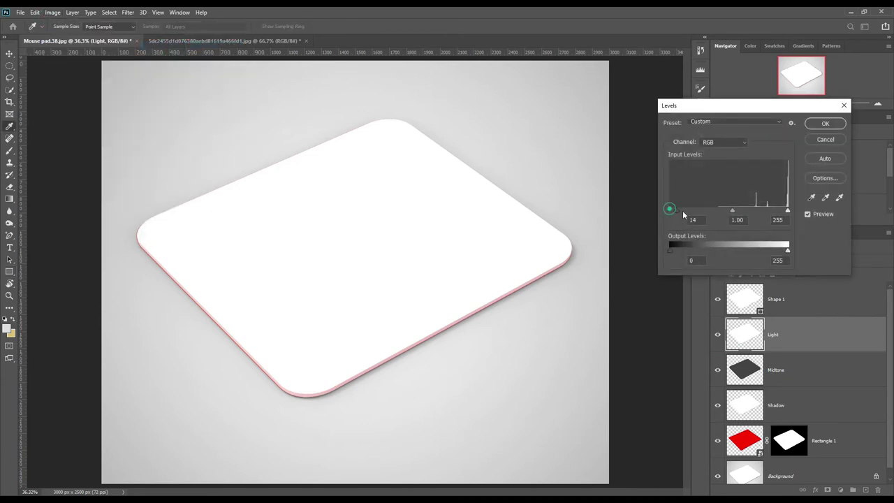
{"action": "left_click_drag", "start_coordinate": [682, 210], "coordinate": [730, 210]}
{"action": "left_click_drag", "start_coordinate": [788, 250], "coordinate": [717, 256]}
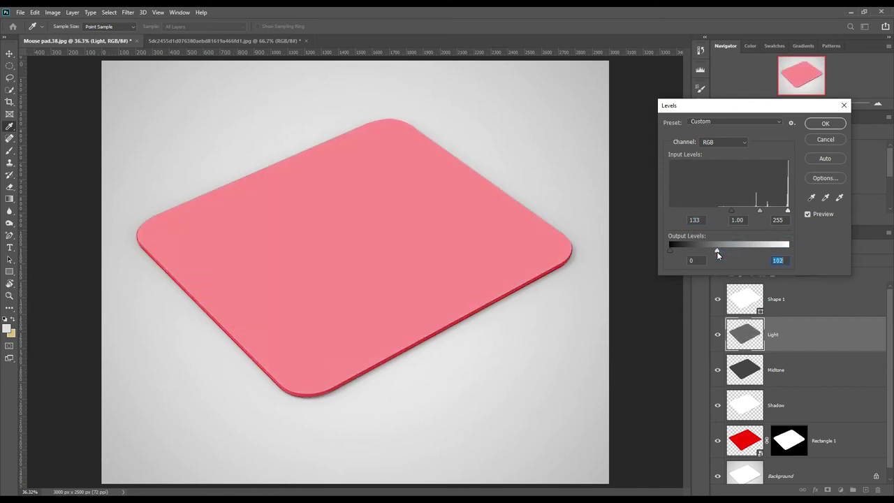
{"action": "left_click_drag", "start_coordinate": [719, 252], "coordinate": [704, 251]}
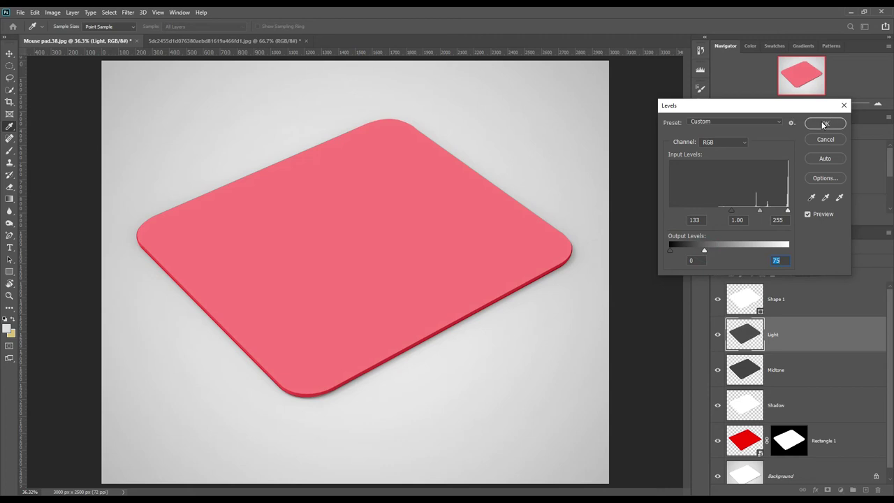
{"action": "left_click", "coordinate": [824, 124]}
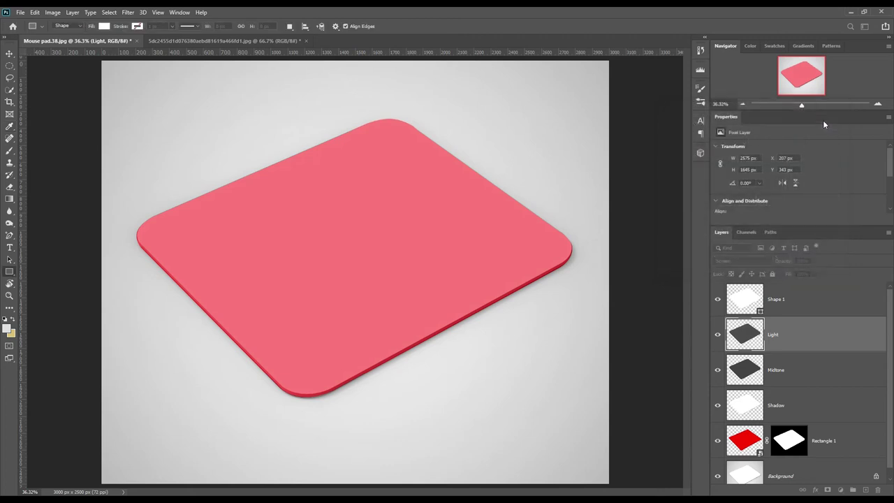
- Put the Shape 1 outline layer into a group named Object 3D
{"action": "left_click", "coordinate": [811, 297]}
{"action": "left_click_drag", "start_coordinate": [855, 481], "coordinate": [852, 490]}
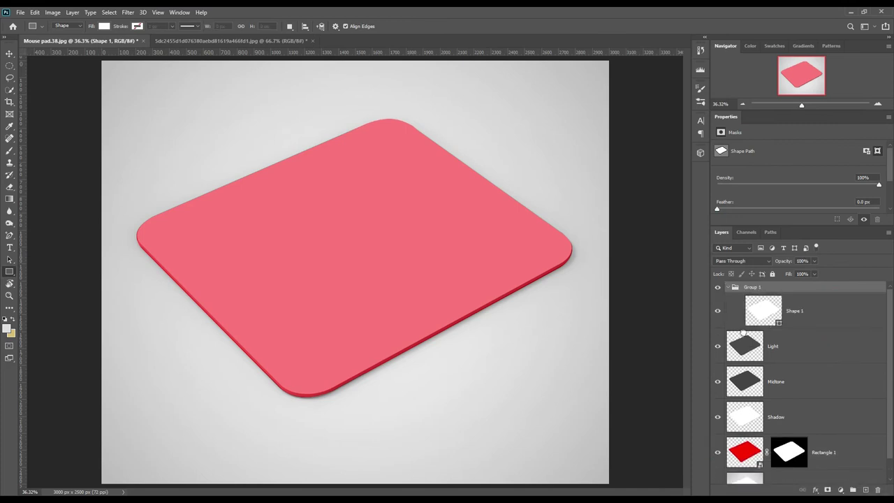
{"action": "left_click", "coordinate": [725, 288]}
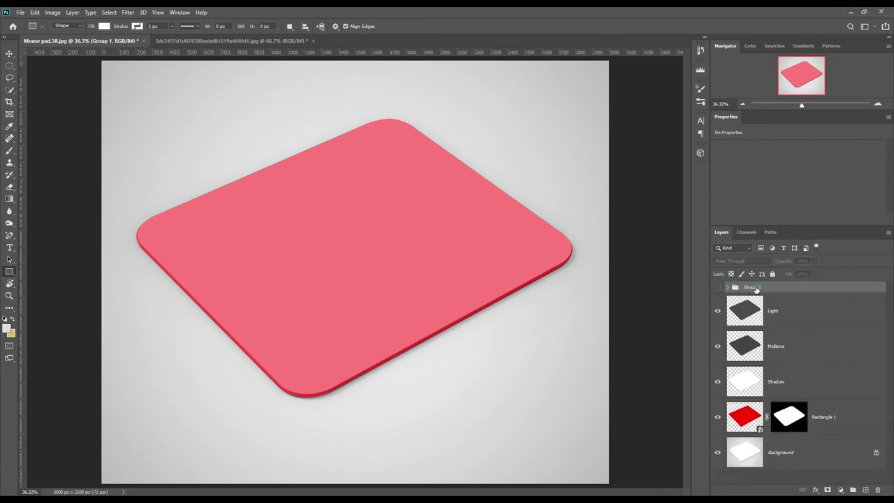
{"action": "double_click", "coordinate": [753, 287]}
{"action": "type", "text": "D"}
{"action": "key", "text": "Return"}
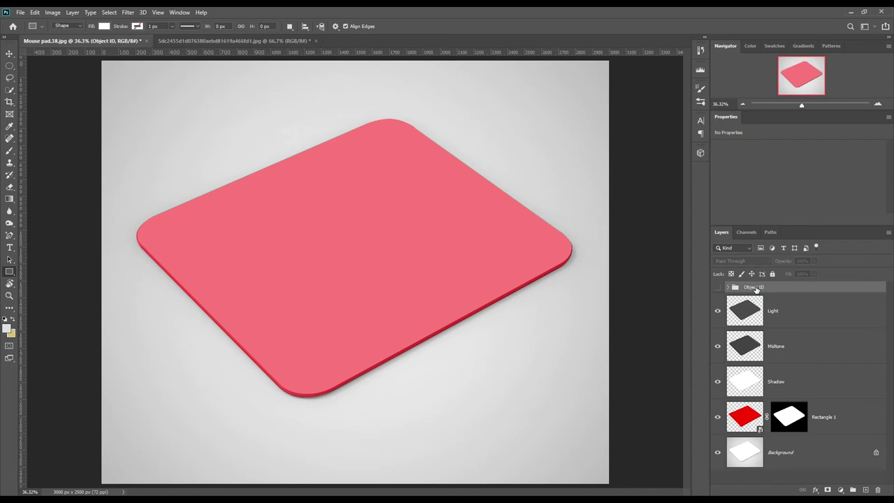
- Group the Light, Midtone and Shadow layers as FX, then select the Background layer
{"action": "left_click", "coordinate": [780, 307]}
{"action": "left_click", "coordinate": [817, 381], "text": "shift"}
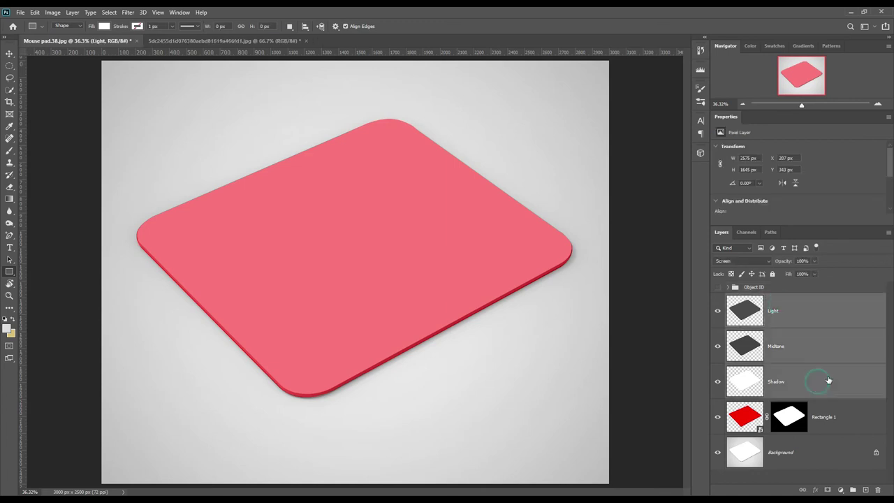
{"action": "left_click_drag", "start_coordinate": [827, 377], "coordinate": [852, 489]}
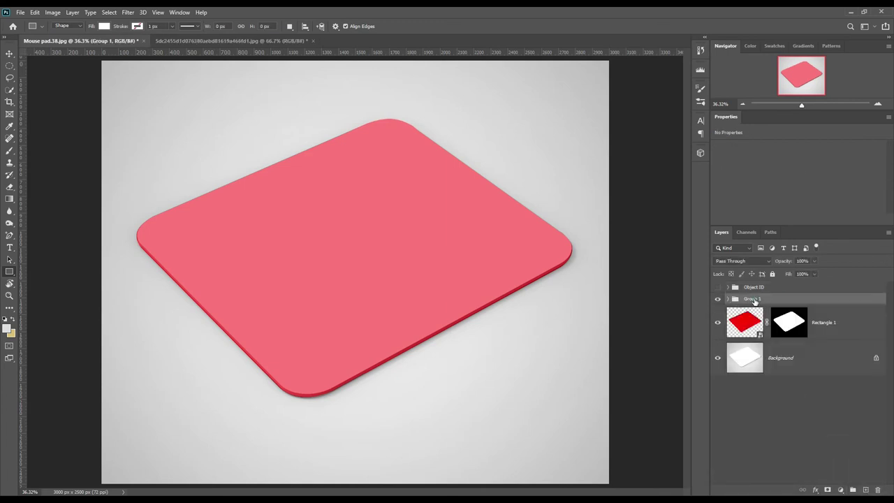
{"action": "double_click", "coordinate": [752, 298]}
{"action": "type", "text": "FX"}
{"action": "key", "text": "Return"}
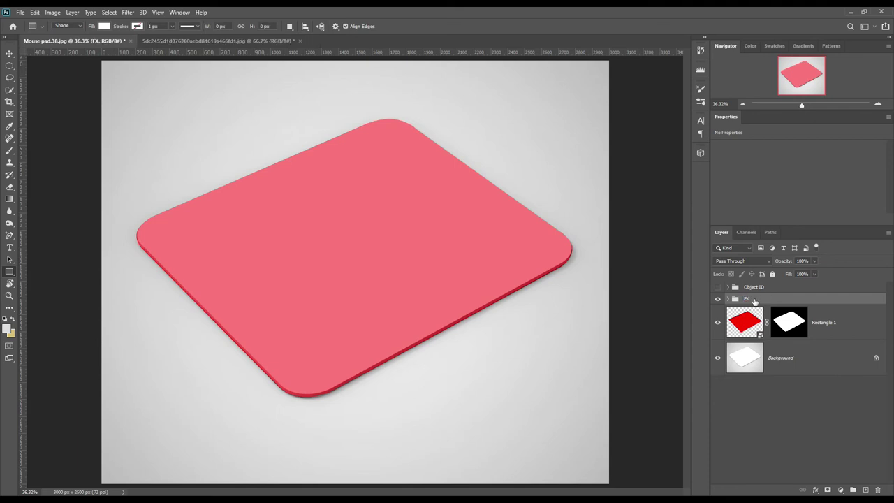
{"action": "left_click", "coordinate": [854, 325]}
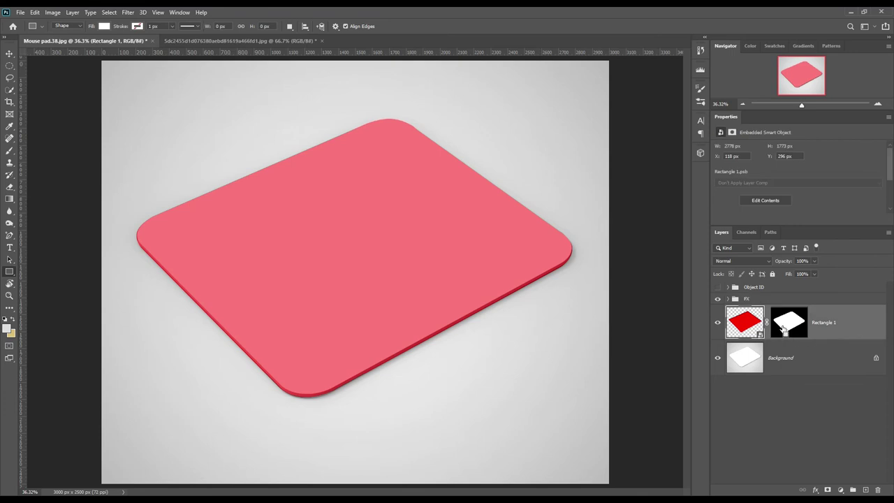
{"action": "left_click", "coordinate": [800, 359]}
- Add a bright red (fb4848) Solid Color fill layer in Linear Burn mode above Background
{"action": "left_click", "coordinate": [840, 489]}
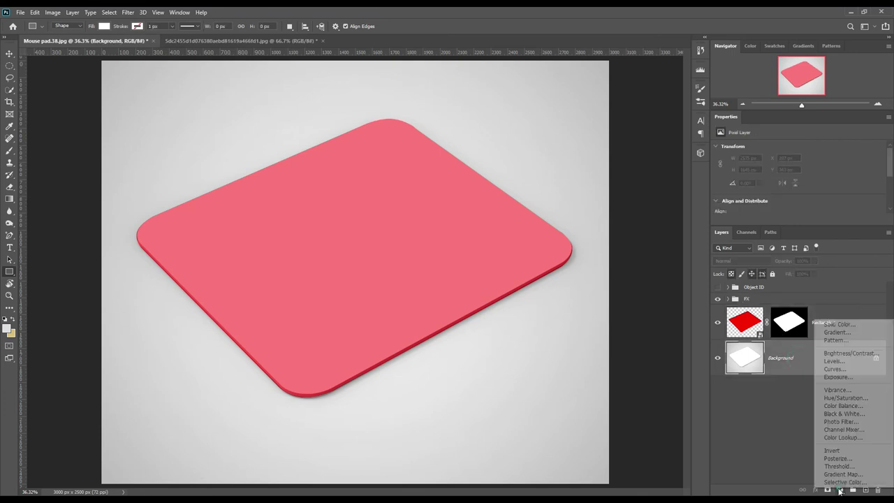
{"action": "left_click", "coordinate": [837, 324]}
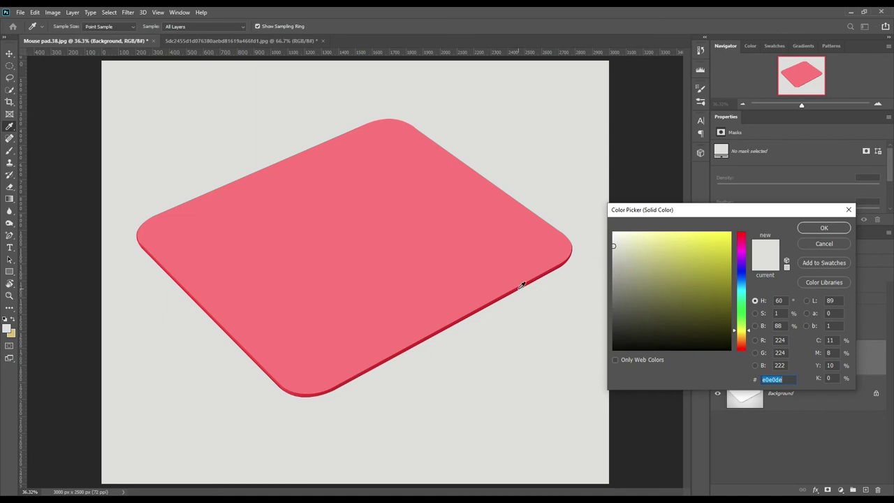
{"action": "left_click", "coordinate": [521, 285]}
{"action": "left_click_drag", "start_coordinate": [704, 247], "coordinate": [700, 230]}
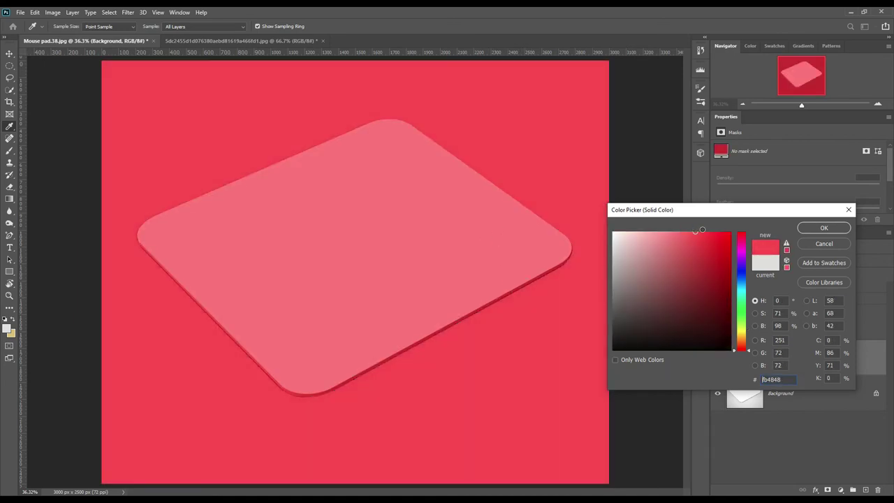
{"action": "left_click", "coordinate": [824, 227]}
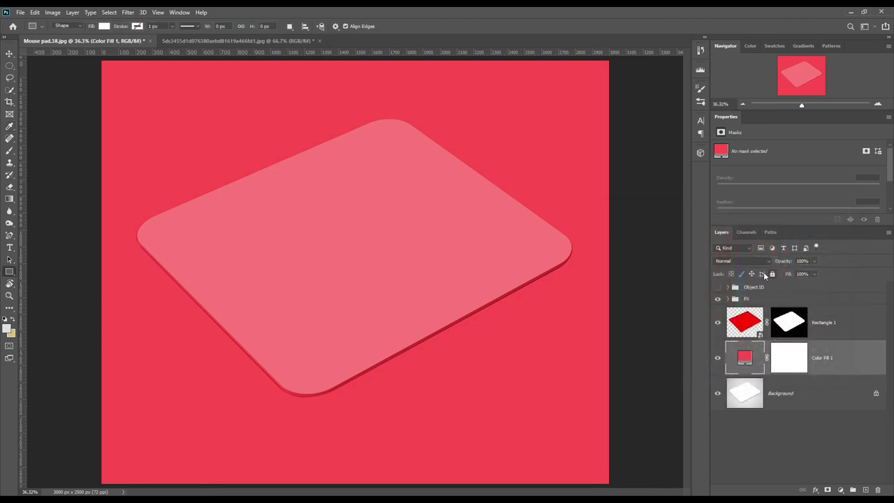
{"action": "left_click", "coordinate": [743, 261]}
{"action": "left_click", "coordinate": [742, 314]}
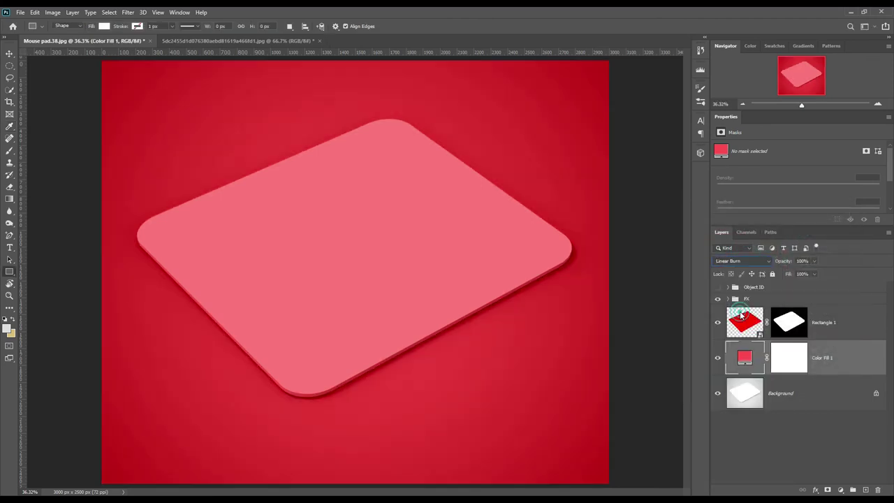
{"action": "left_click", "coordinate": [790, 394]}
- Open the Rectangle 1 smart object and scale the low-poly image to fill its canvas
{"action": "double_click", "coordinate": [760, 333]}
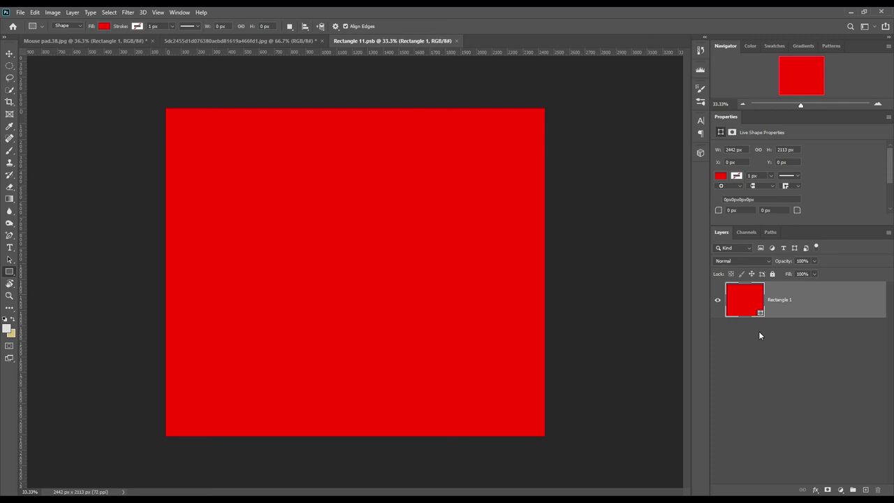
{"action": "left_click", "coordinate": [11, 55]}
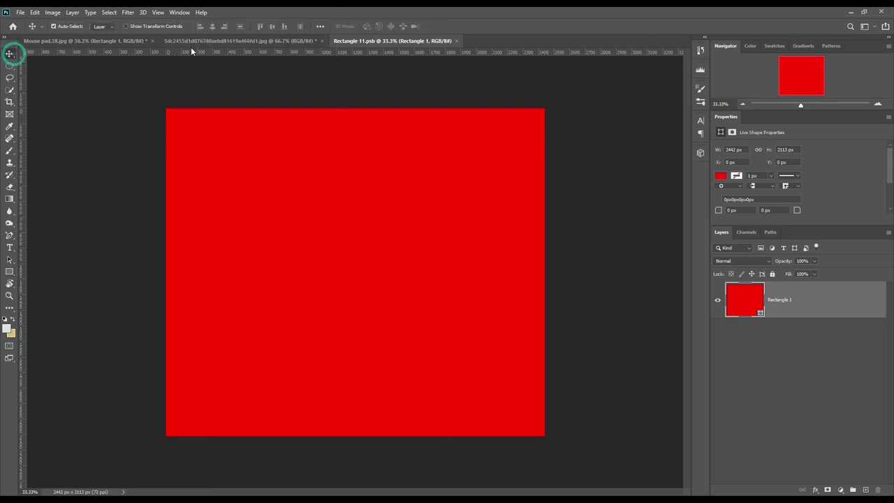
{"action": "left_click_drag", "start_coordinate": [372, 209], "coordinate": [323, 167]}
{"action": "left_click_drag", "start_coordinate": [396, 271], "coordinate": [544, 435]}
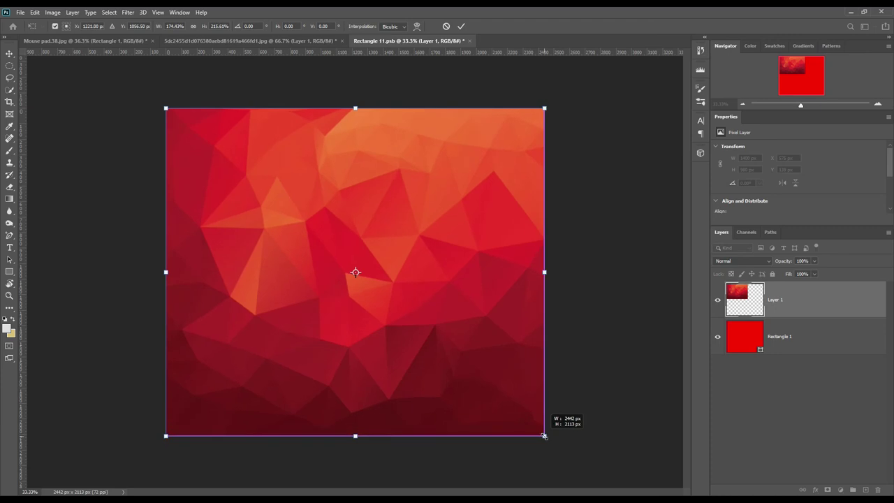
{"action": "key", "text": "Return"}
- Add two-line white text 'MOUSE PAD / MOCKUP' at 171.35 pt on the artwork
{"action": "key", "text": "t"}
{"action": "left_click", "coordinate": [232, 238]}
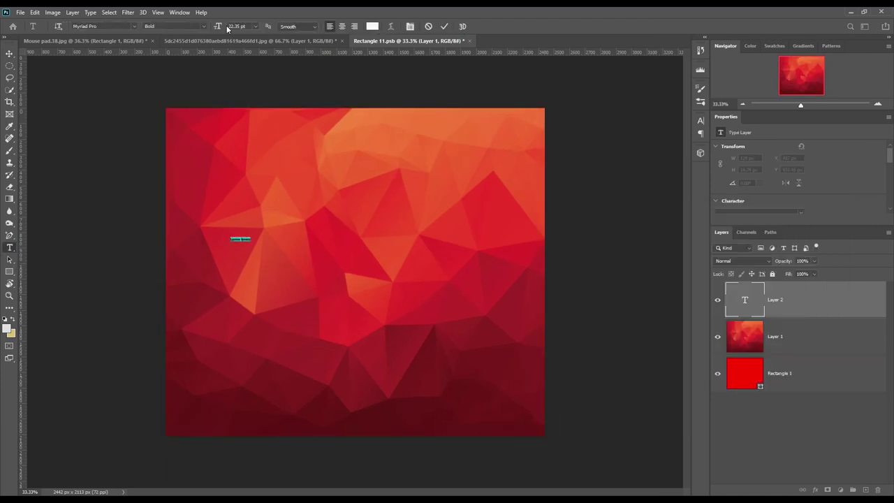
{"action": "left_click_drag", "start_coordinate": [218, 26], "coordinate": [285, 31]}
{"action": "type", "text": "MOUSE PAD"}
{"action": "key", "text": "Return"}
{"action": "type", "text": "MOCKUP"}
{"action": "left_click", "coordinate": [444, 26]}
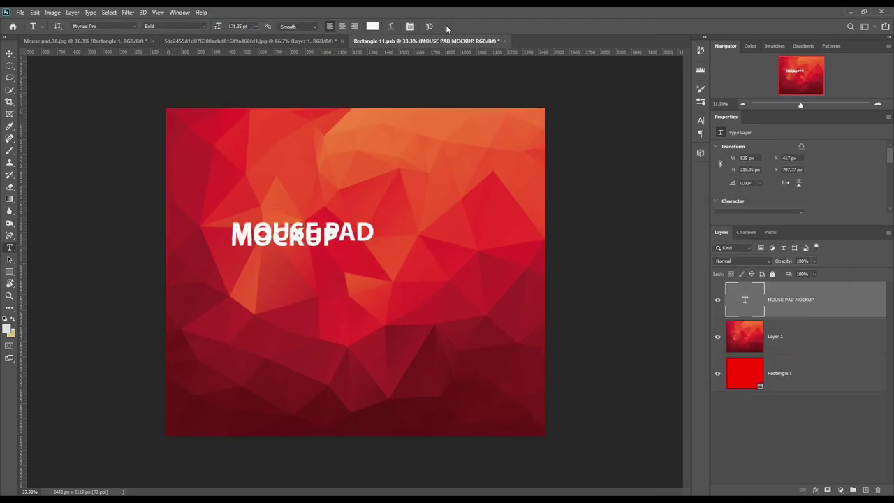
{"action": "left_click", "coordinate": [410, 26]}
- Tighten the title's line spacing, scale it to about 161%, and save the design
{"action": "left_click", "coordinate": [684, 145]}
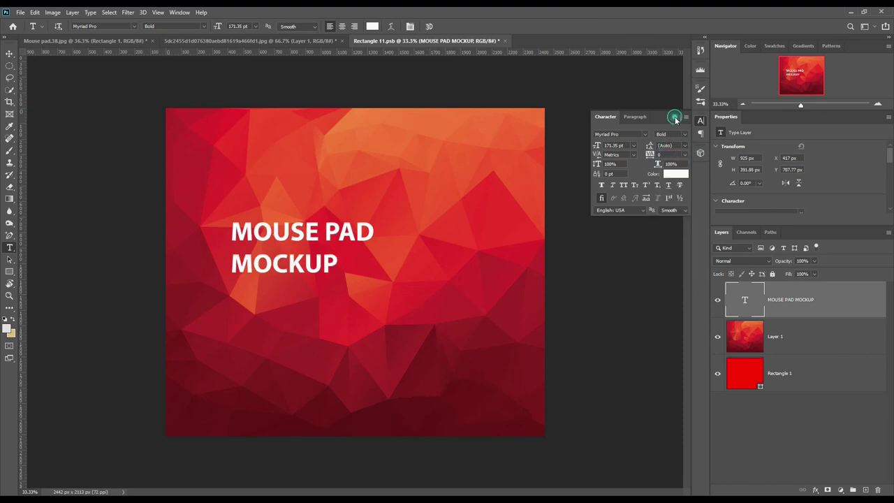
{"action": "left_click_drag", "start_coordinate": [649, 148], "coordinate": [628, 148]}
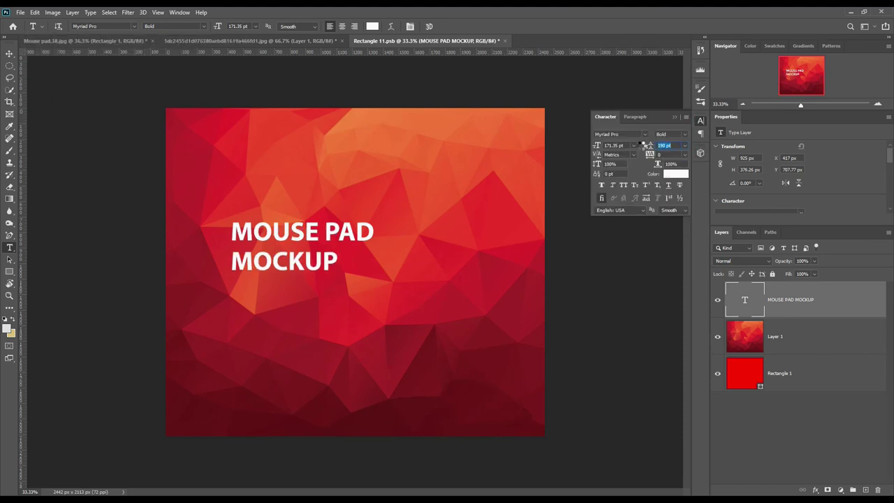
{"action": "left_click", "coordinate": [700, 121]}
{"action": "key", "text": "ctrl+t"}
{"action": "mouse_move", "coordinate": [374, 268]}
{"action": "left_mouse_down"}
{"action": "mouse_move", "coordinate": [461, 298]}
{"action": "mouse_move", "coordinate": [340, 292]}
{"action": "left_mouse_up"}
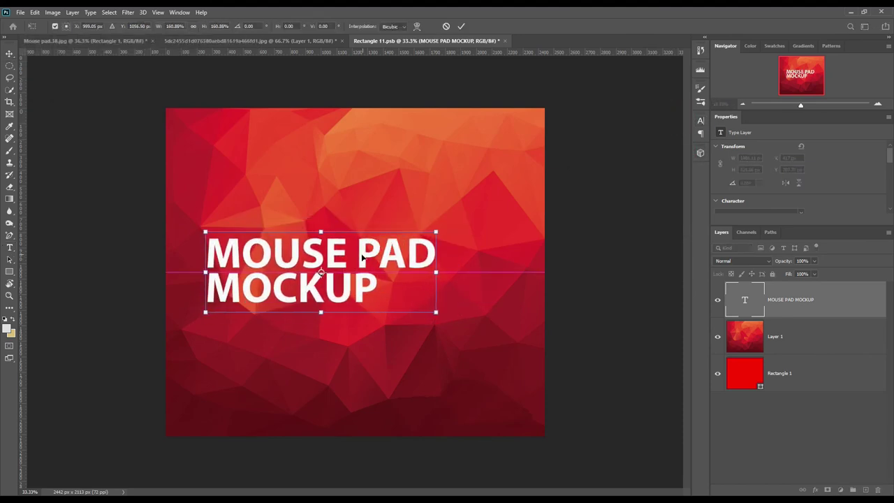
{"action": "key", "text": "Return"}
{"action": "left_click", "coordinate": [23, 12]}
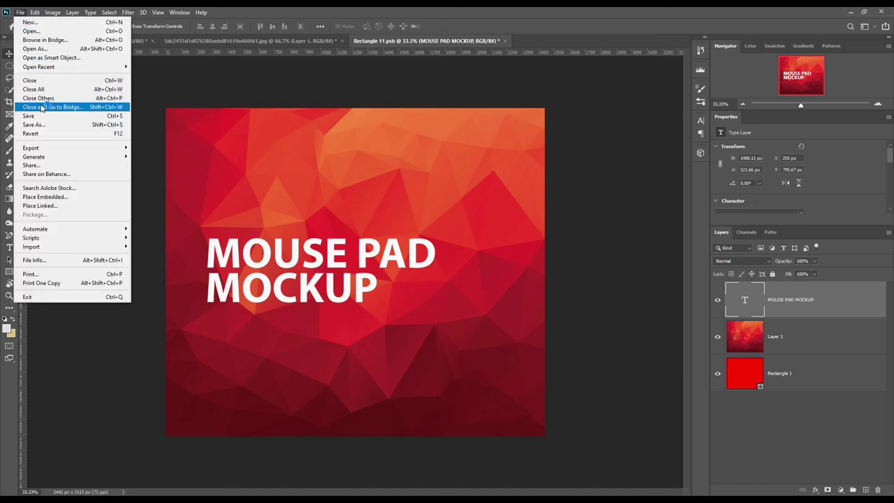
{"action": "left_click", "coordinate": [43, 113]}
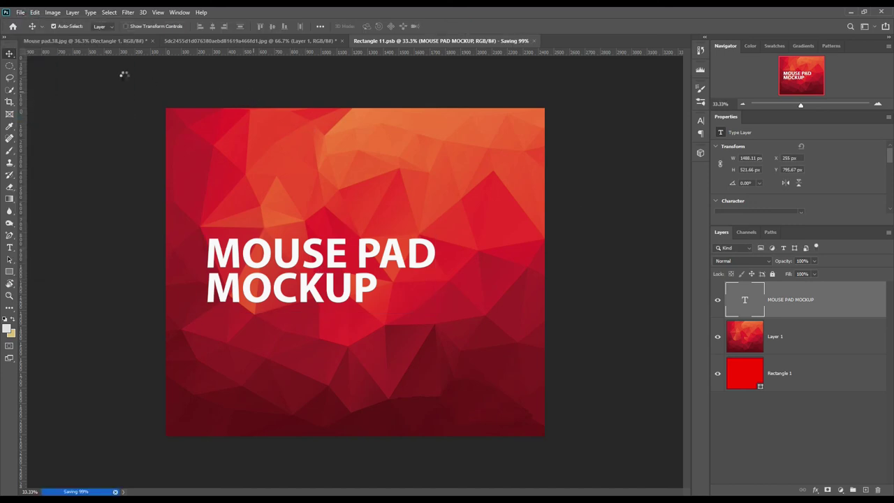
- In the mouse pad mockup, hide the Midtone shading layer inside the FX group
{"action": "left_click", "coordinate": [112, 42]}
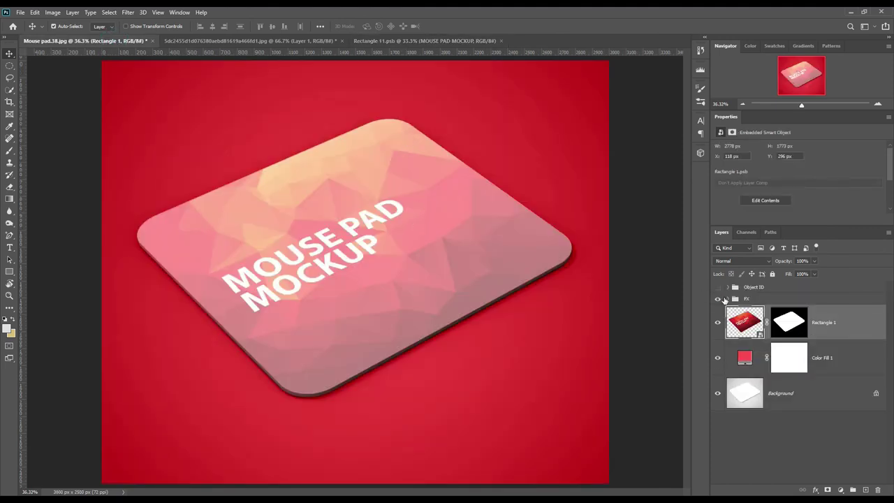
{"action": "left_click", "coordinate": [727, 298]}
{"action": "left_click", "coordinate": [823, 357]}
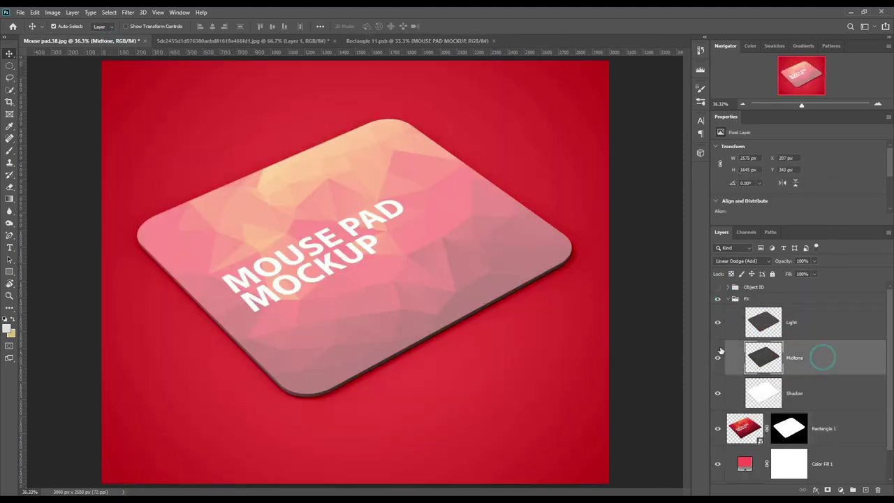
{"action": "left_click", "coordinate": [717, 358]}
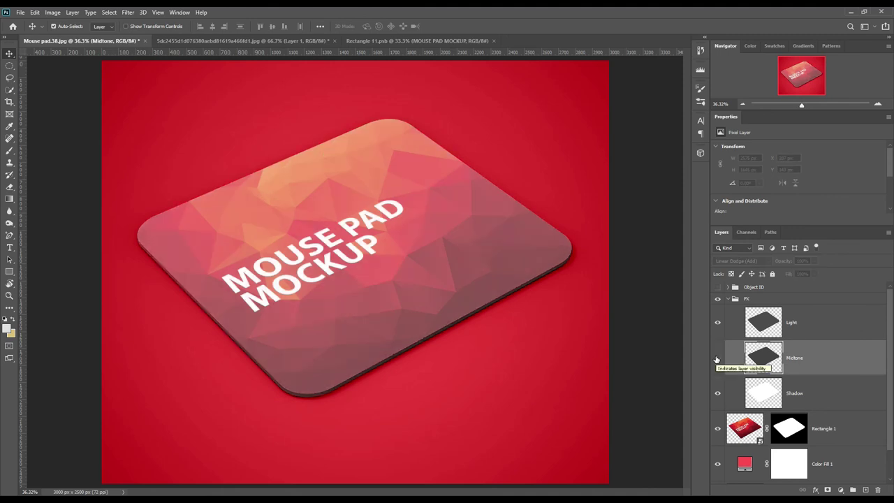
- Lower the Light shading layer's fill to 83%
{"action": "left_click", "coordinate": [809, 326]}
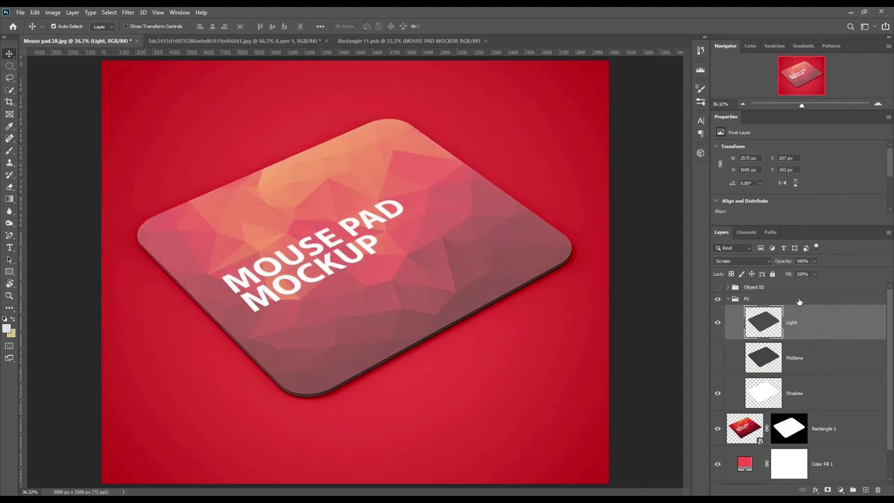
{"action": "left_click_drag", "start_coordinate": [787, 274], "coordinate": [779, 274]}
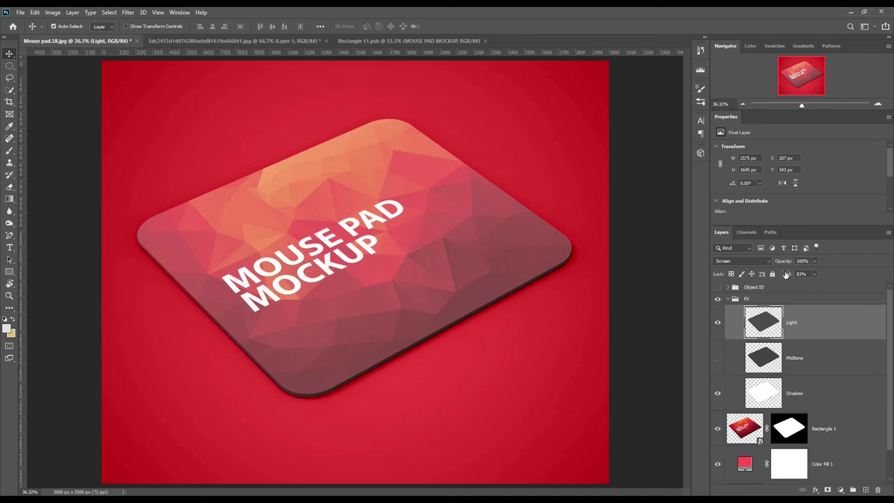
{"action": "left_click", "coordinate": [783, 273]}
{"action": "left_click", "coordinate": [731, 299]}
- Change the Color Fill 1 background to orange (f57e51) sampled from the pad design
{"action": "double_click", "coordinate": [746, 357]}
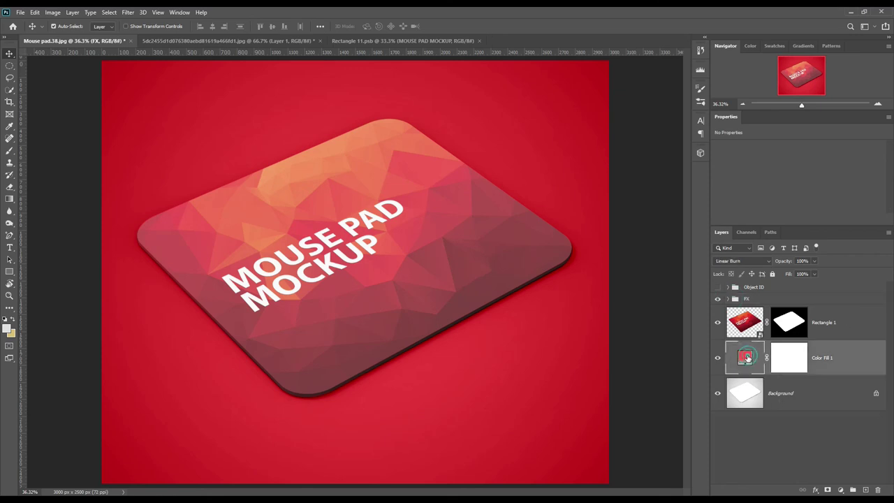
{"action": "left_click", "coordinate": [217, 248]}
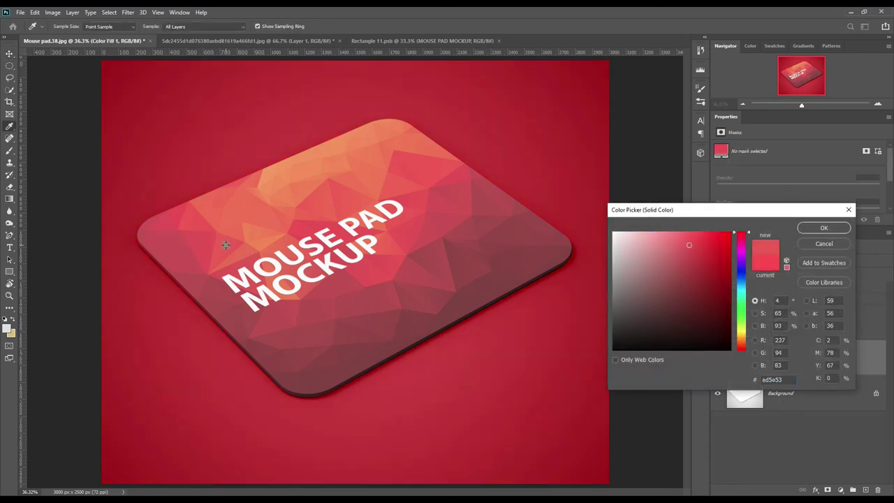
{"action": "left_click", "coordinate": [260, 239]}
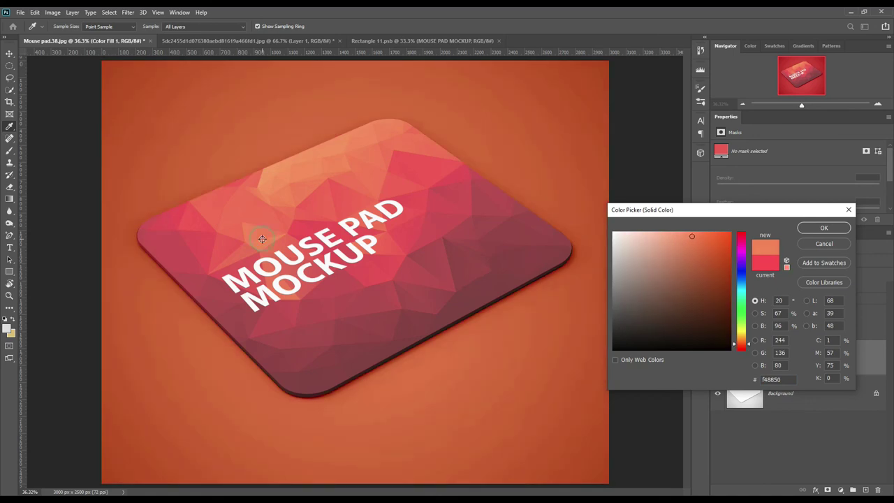
{"action": "left_click", "coordinate": [258, 234]}
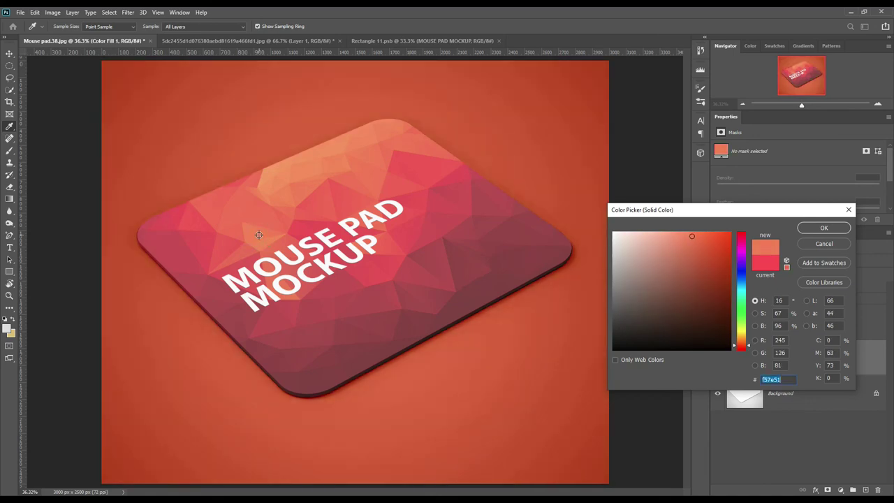
{"action": "left_click", "coordinate": [802, 228]}
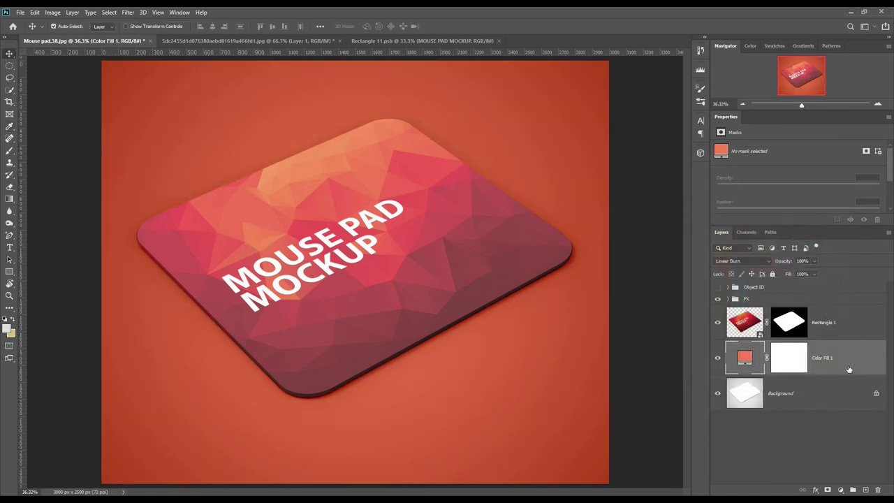
- Give the Rectangle 1 and Color Fill 1 layers a red colour label
{"action": "right_click", "coordinate": [847, 327]}
{"action": "left_click", "coordinate": [831, 413]}
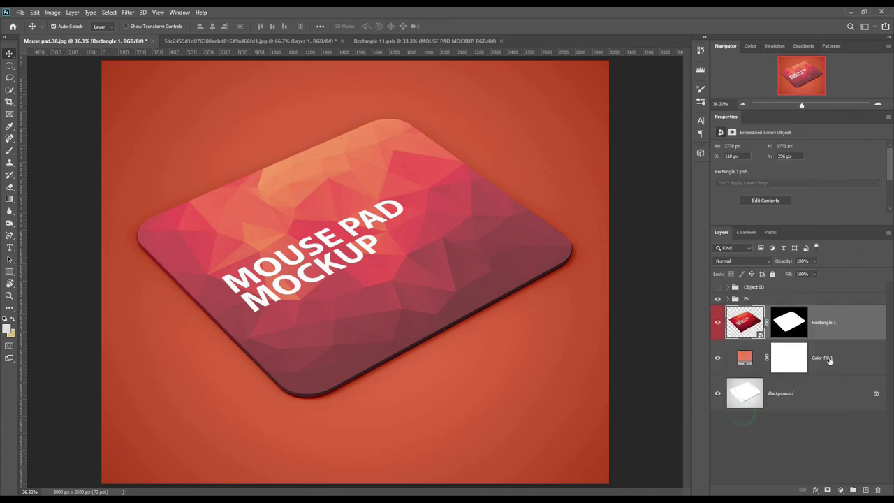
{"action": "right_click", "coordinate": [830, 360]}
{"action": "left_click", "coordinate": [821, 413]}
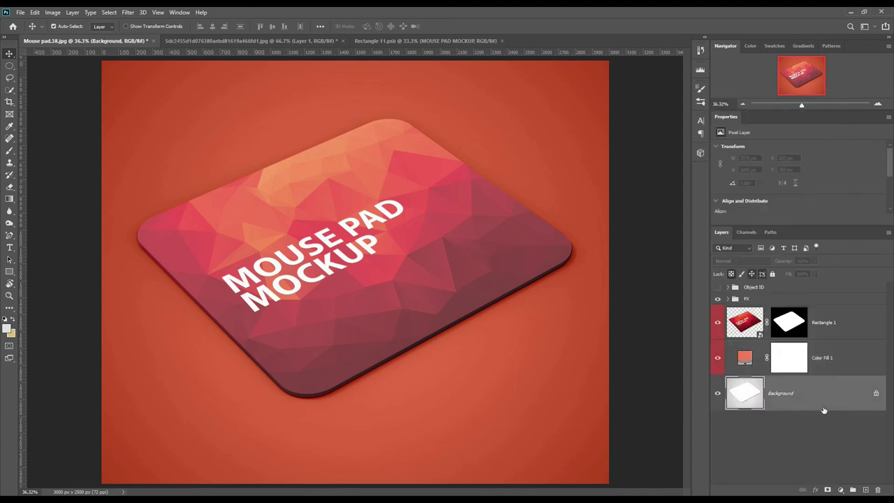